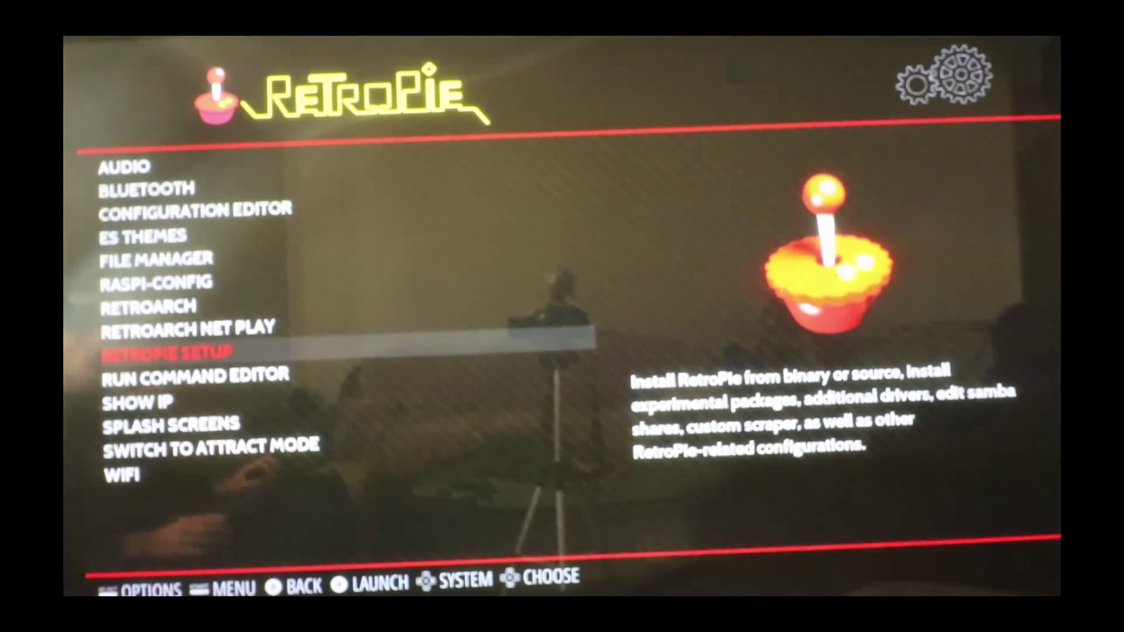
- Launch Show IP from the RetroPie configuration list
key("Down")
key("Down")
key("Return")
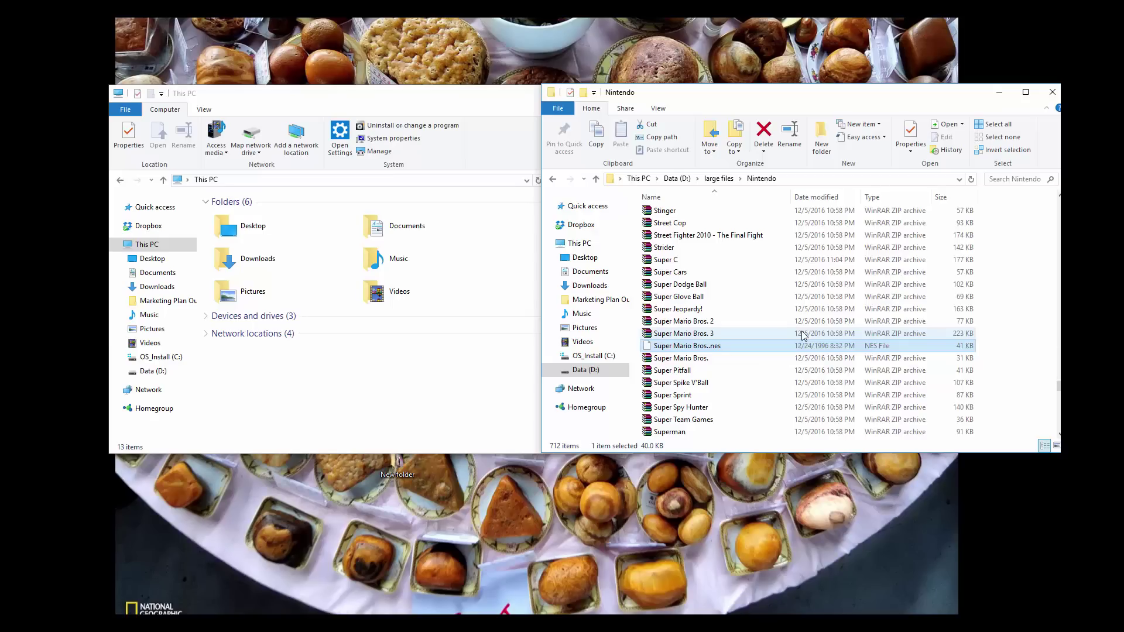
- Open the network location \\retropie in the This PC window, keeping the Nintendo folder window beside it
left_click(368, 98)
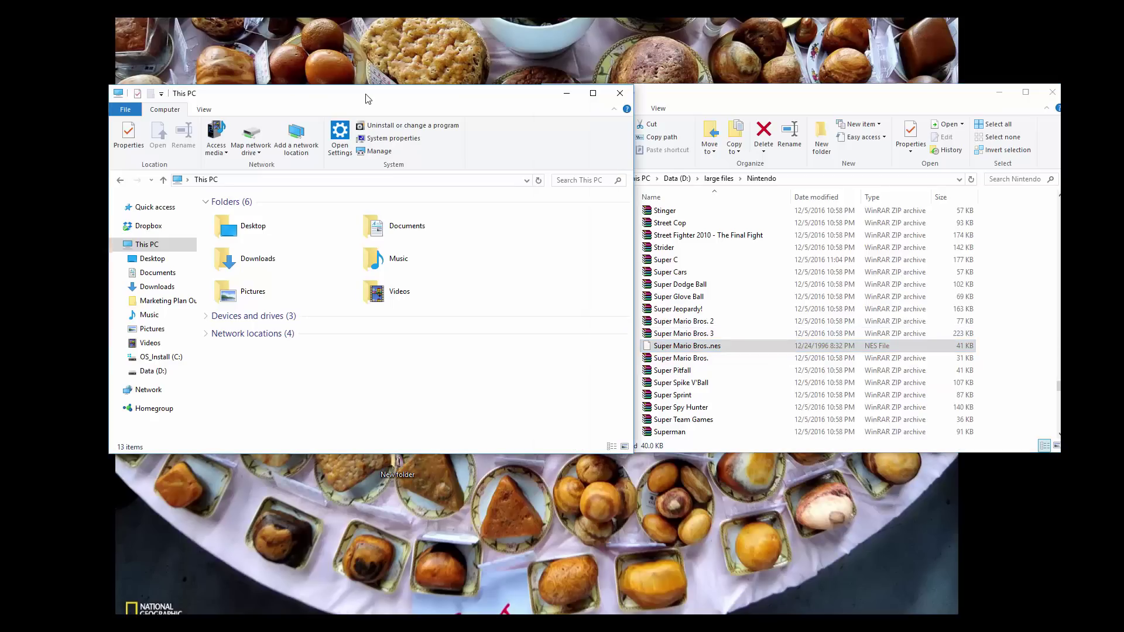
left_click(755, 98)
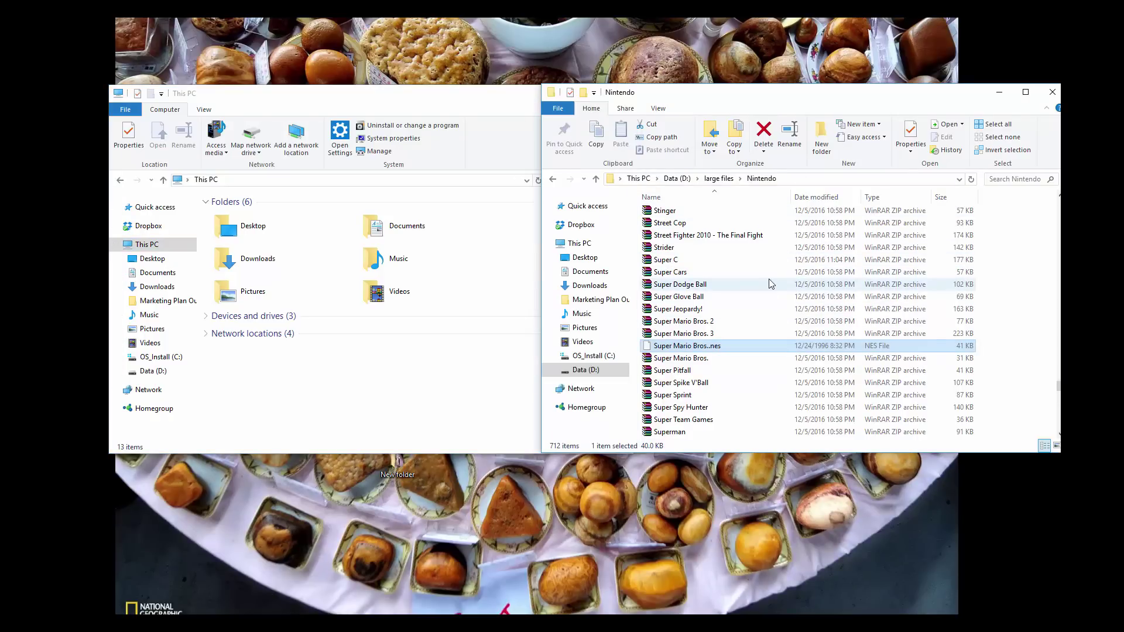
left_click(272, 181)
type("\\\\")
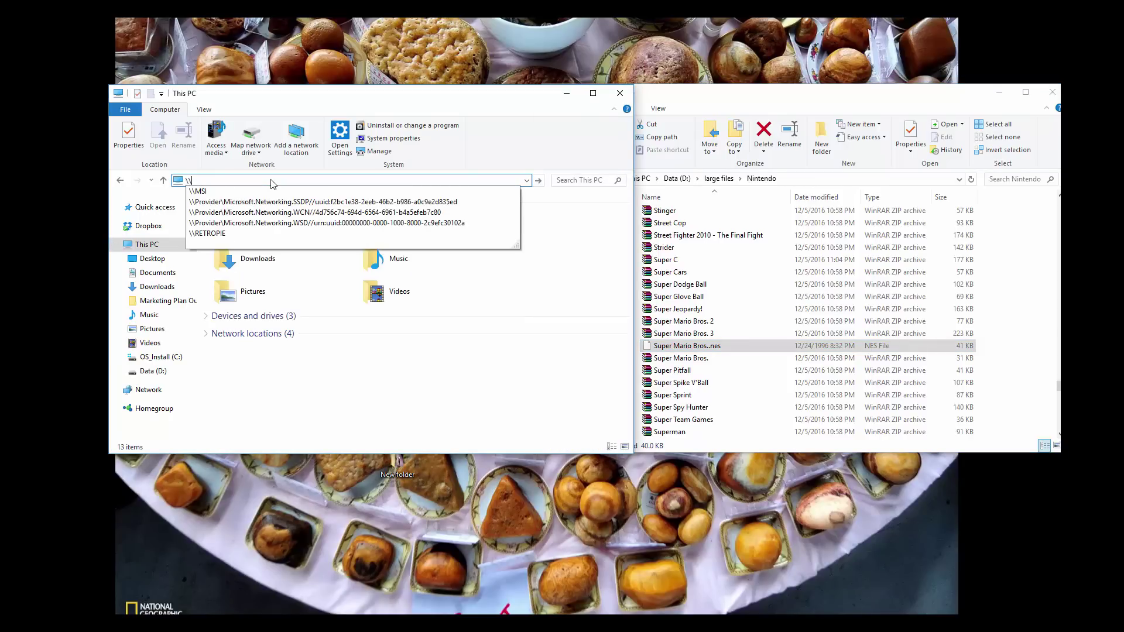
type("rety")
key("BackSpace")
type("ropie")
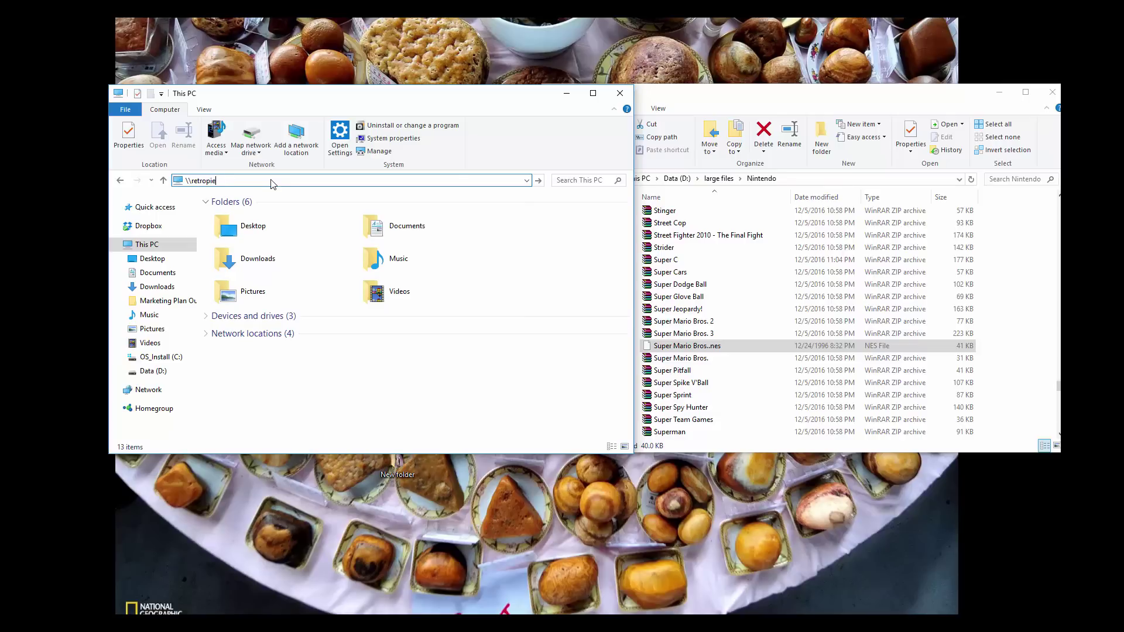
key("Return")
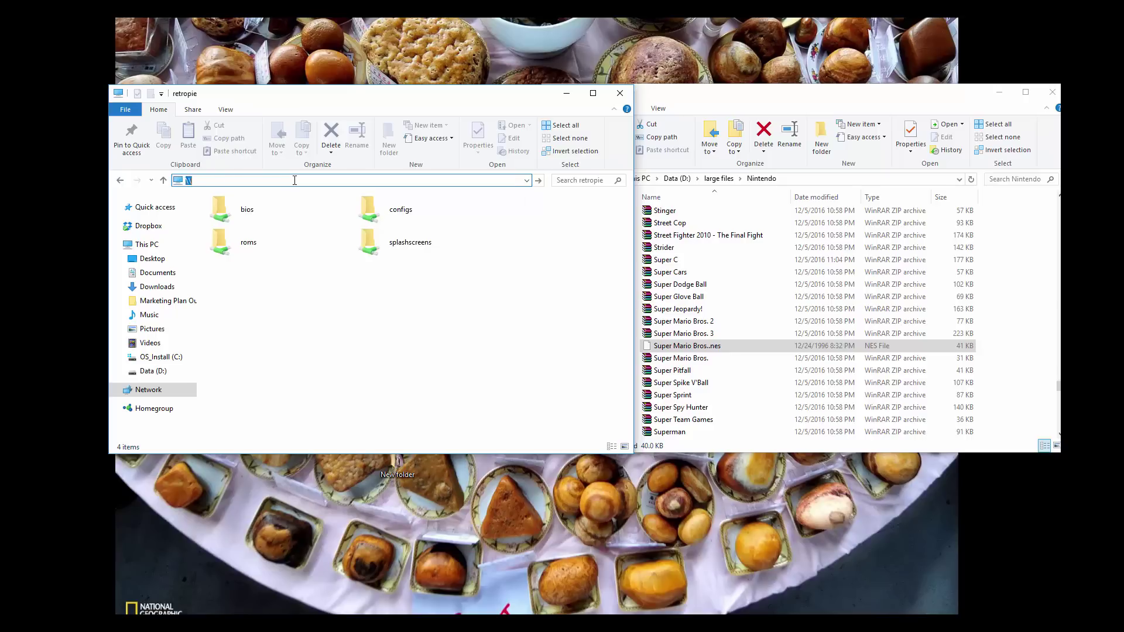
key("Return")
left_click(608, 335)
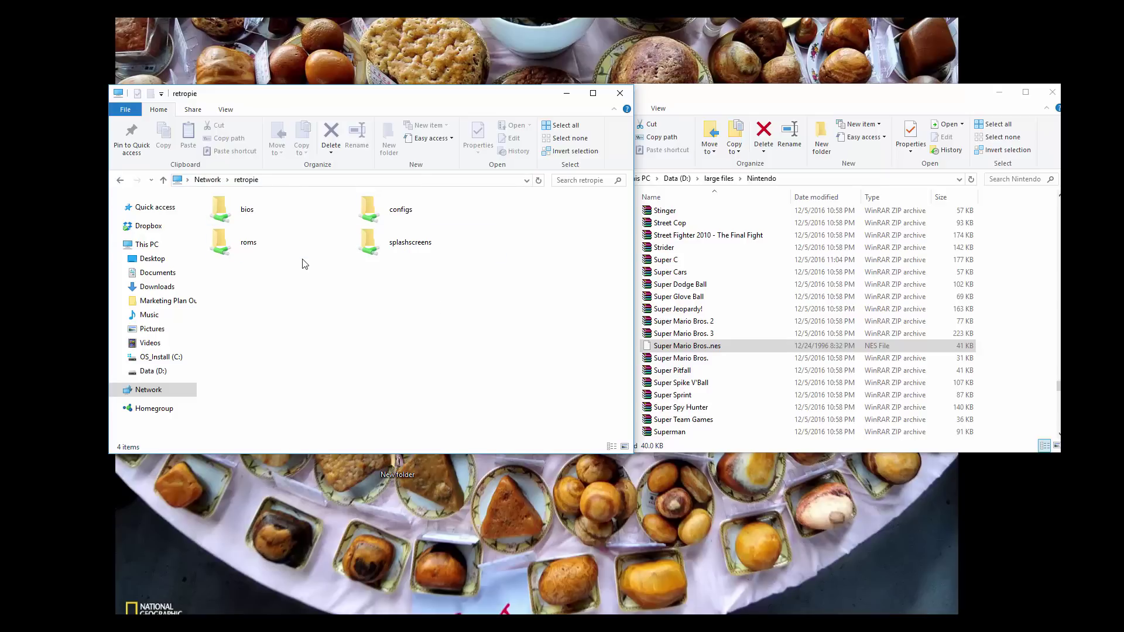
- Open the nes folder inside the roms share
double_click(281, 250)
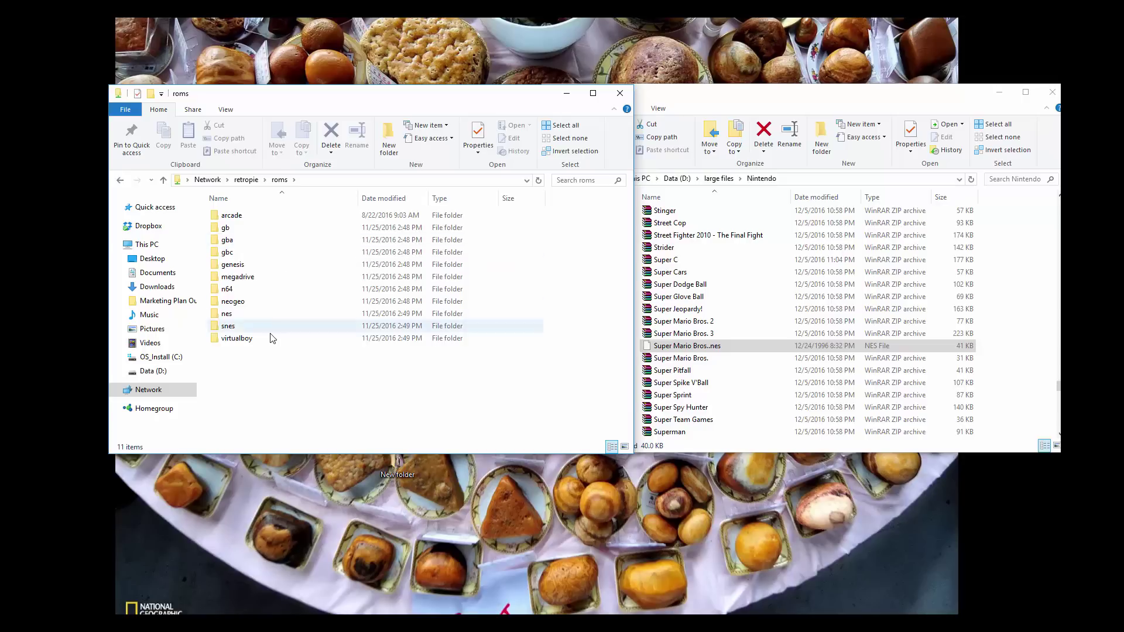
double_click(276, 319)
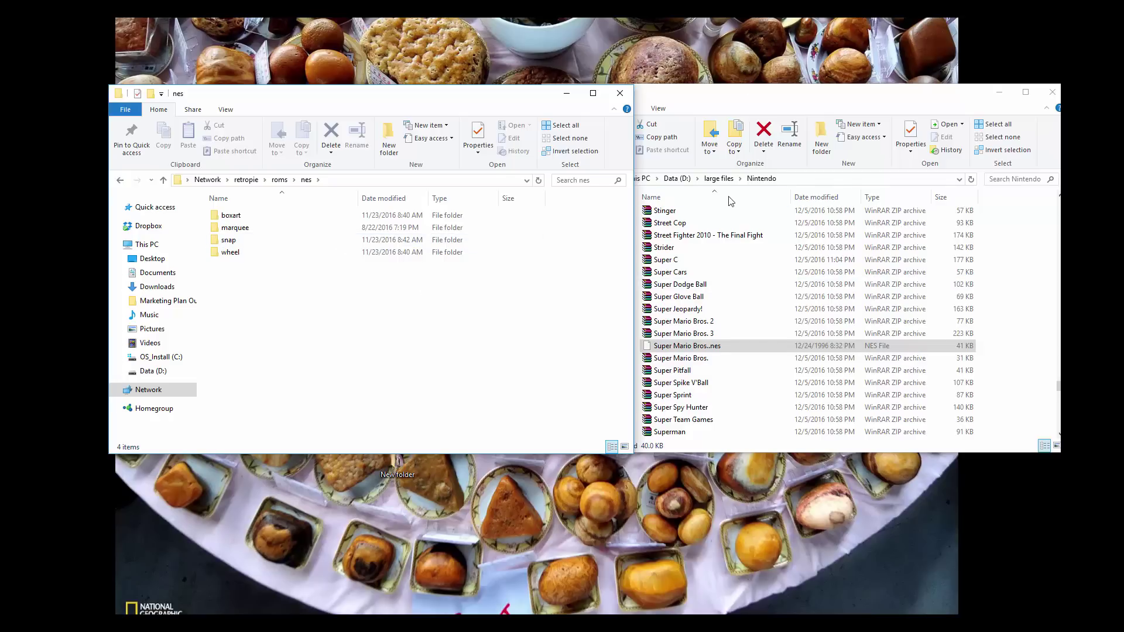
- Compare the video names in the snap folder with the Nintendo folder's ROM names and inspect the contents of the 1943 archive
scroll(770, 368, "up", 20)
scroll(771, 368, "down", 20)
scroll(771, 301, "down", 3)
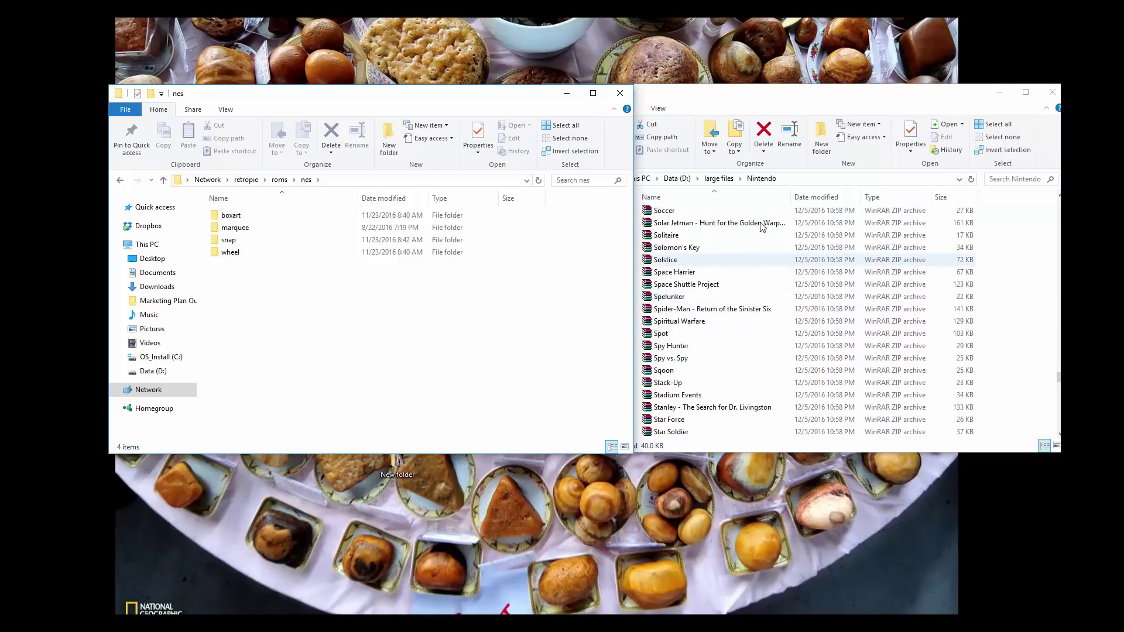
scroll(771, 259, "up", 8)
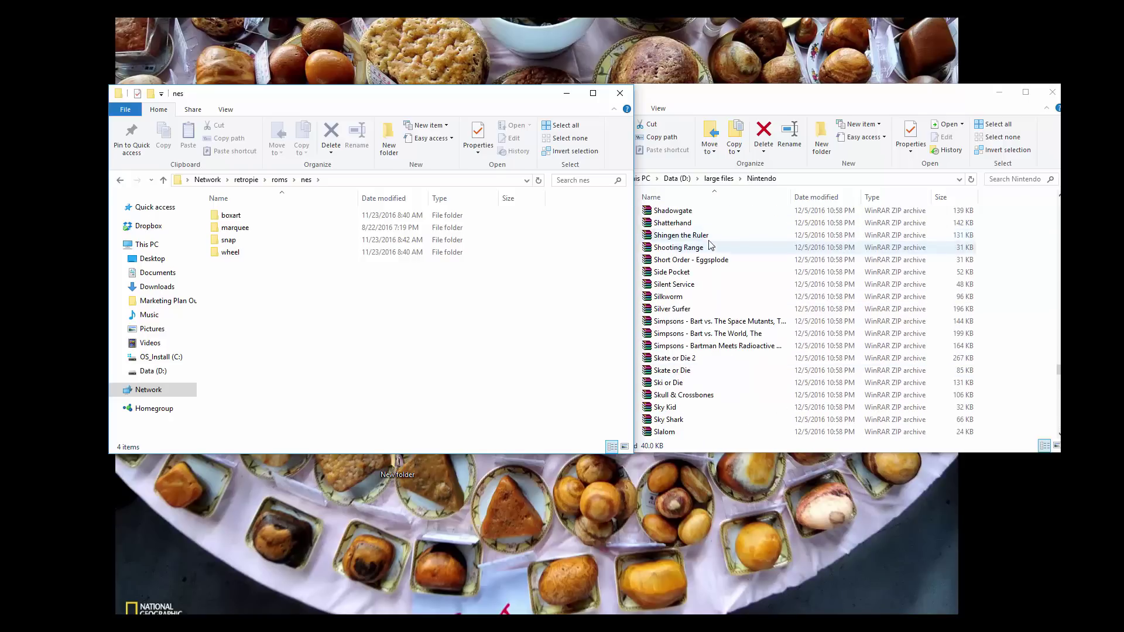
double_click(231, 240)
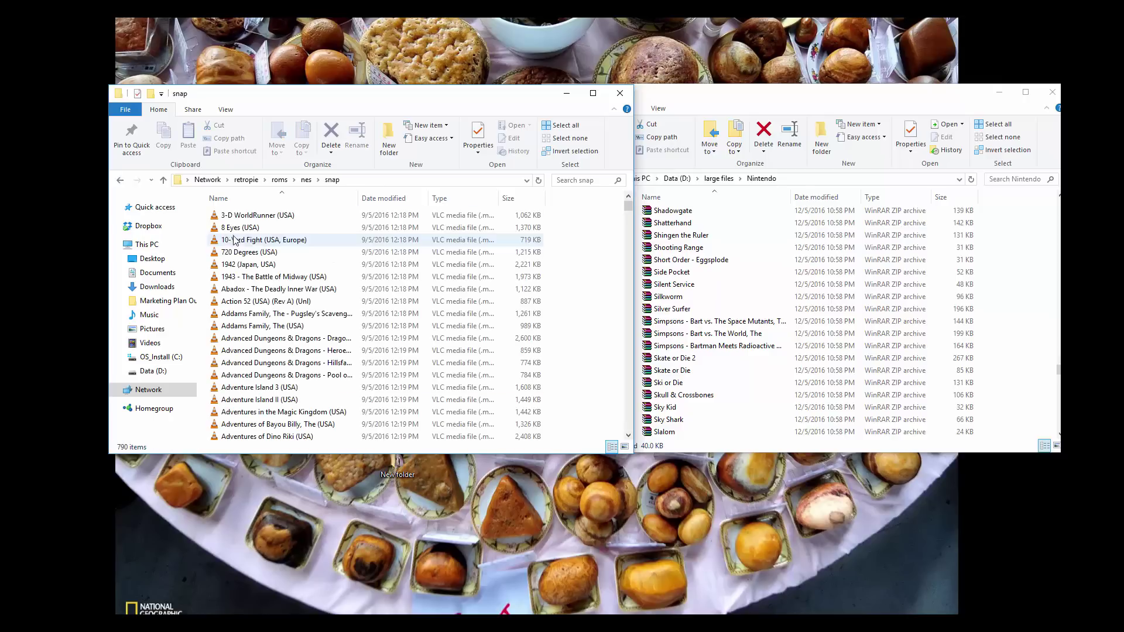
left_click(680, 260)
scroll(680, 259, "up", 8)
left_click_drag(1059, 347, 1059, 199)
left_click(271, 241)
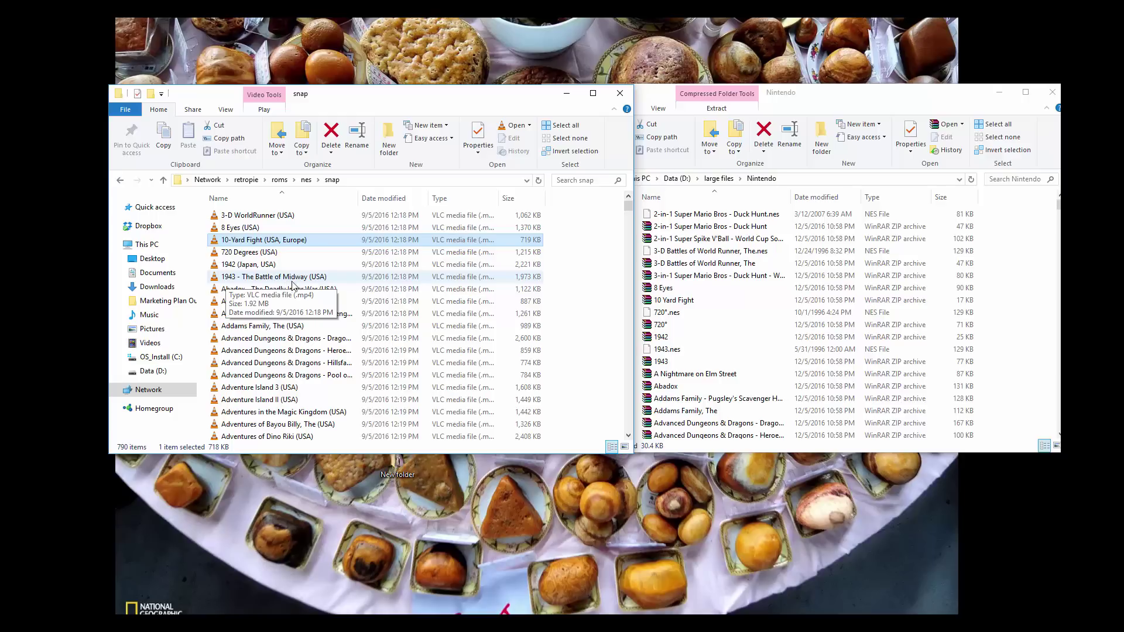
left_click(703, 314)
scroll(703, 316, "down", 2)
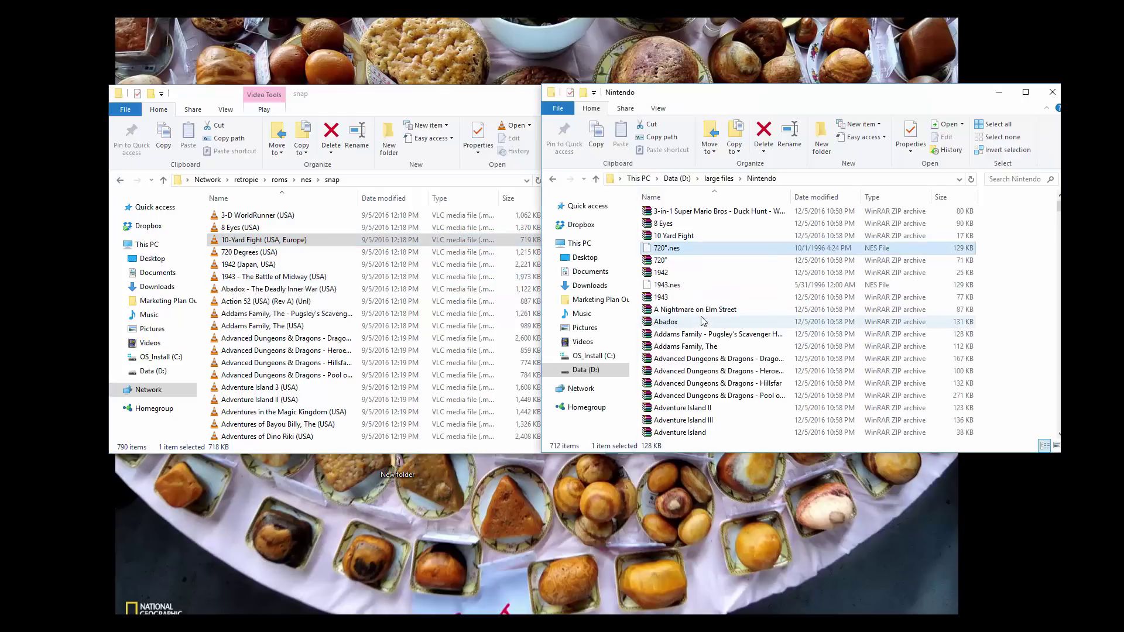
left_click(679, 297)
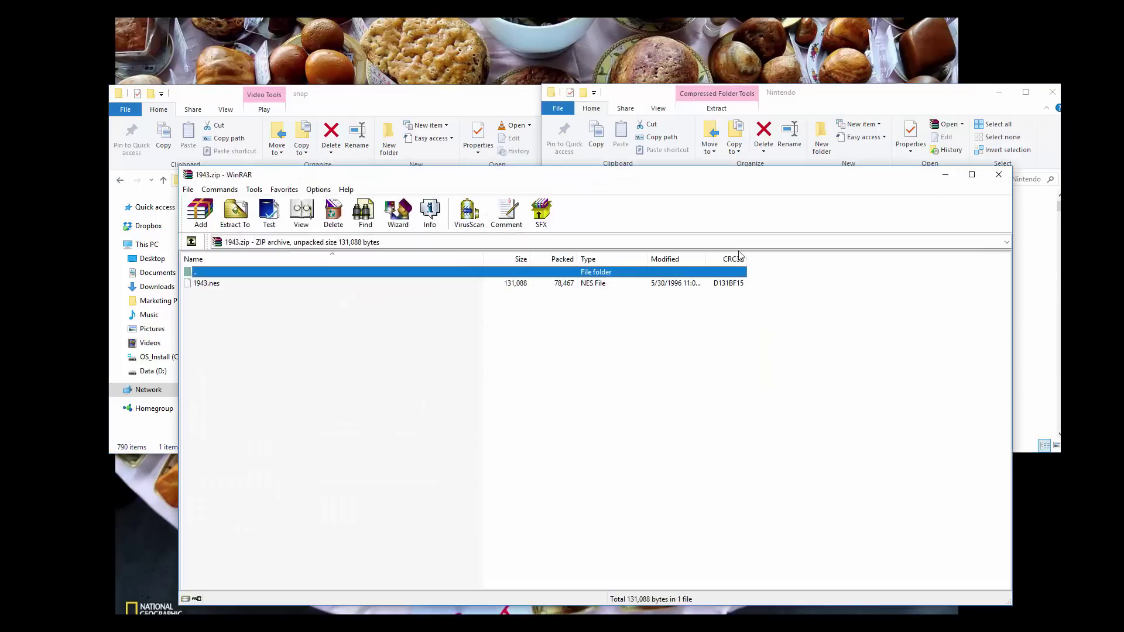
left_click(1010, 175)
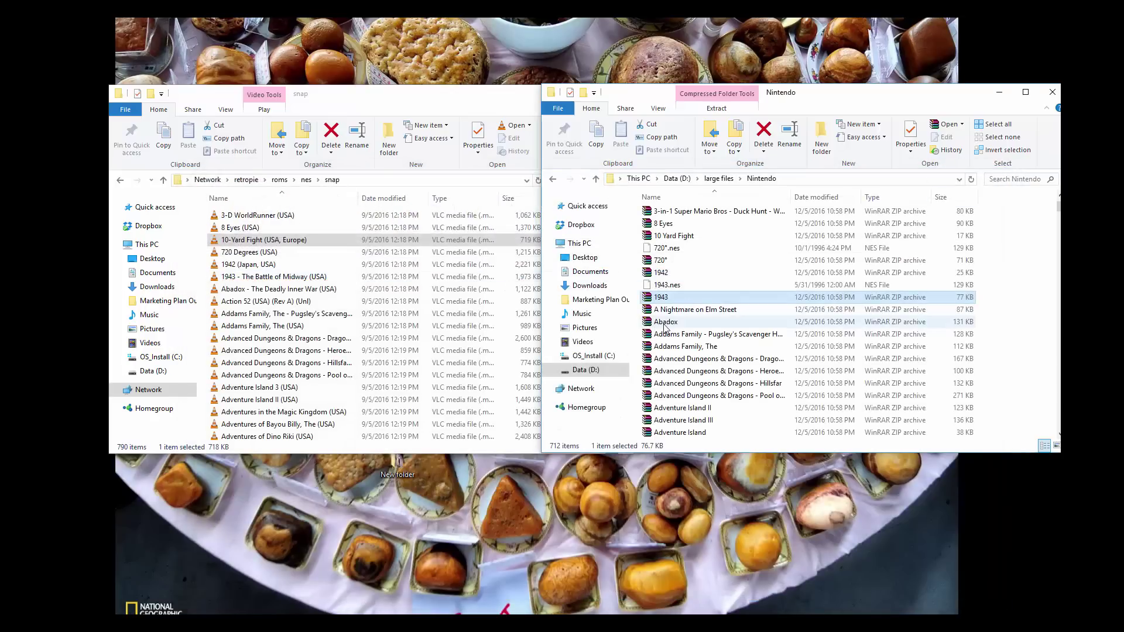
- Copy 1943.nes from the Nintendo folder into the retropie nes folder
left_click(675, 286)
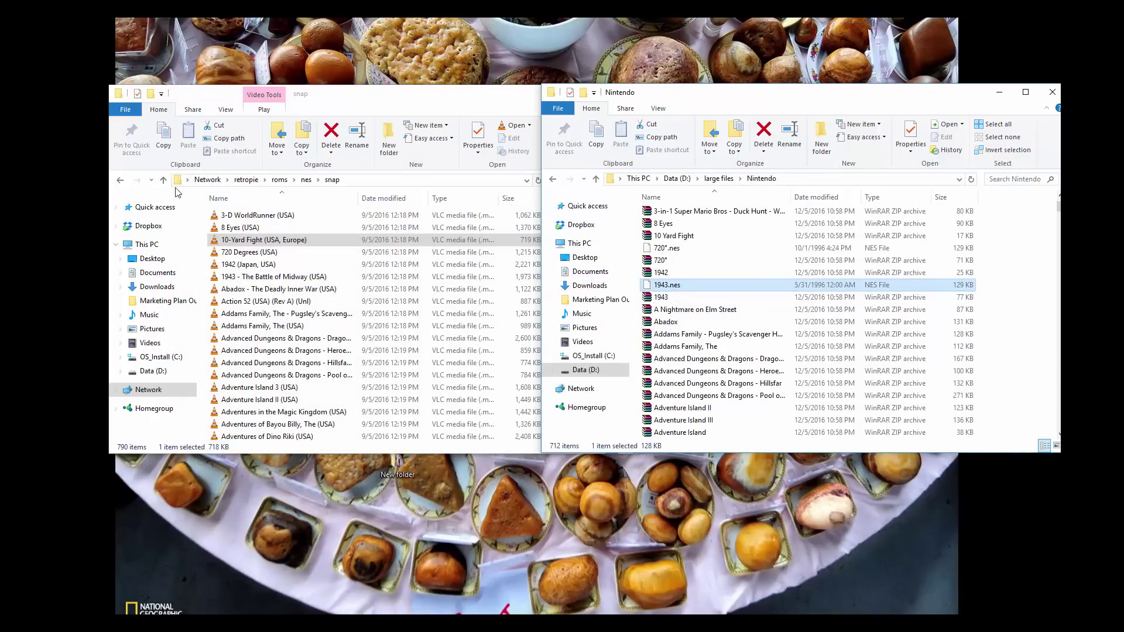
left_click(120, 182)
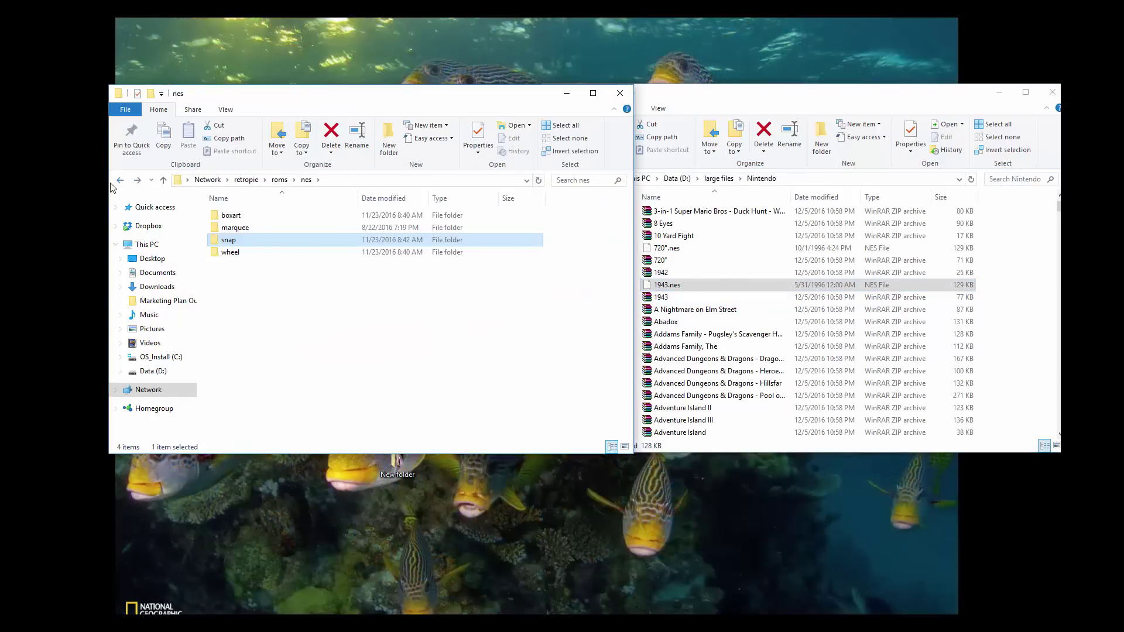
left_click(120, 181)
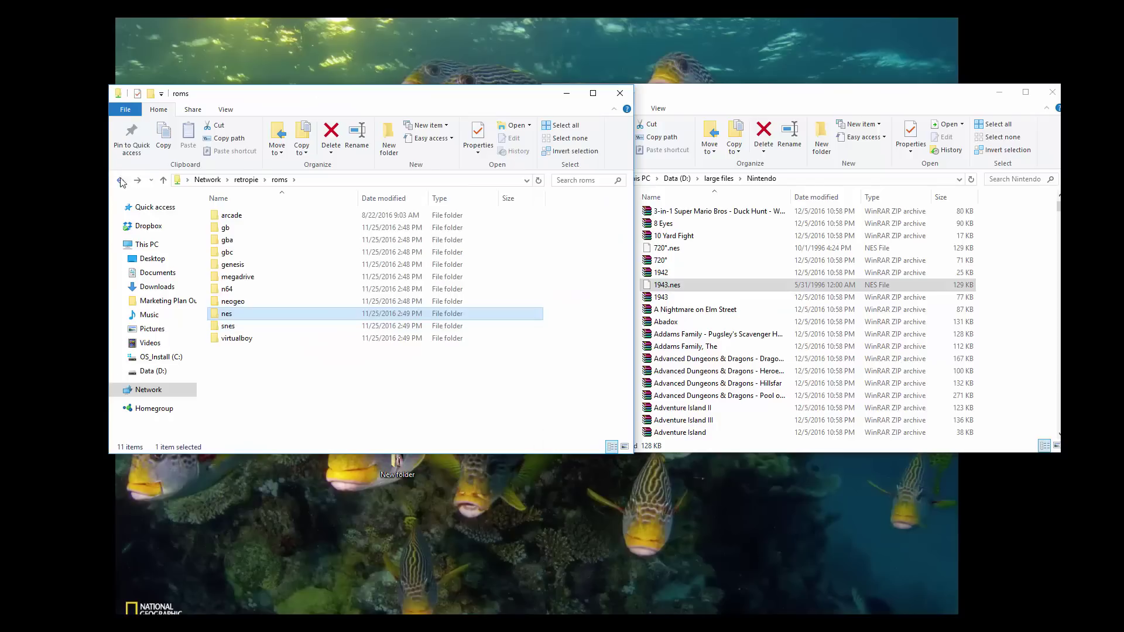
double_click(328, 314)
left_click_drag(676, 291, 288, 334)
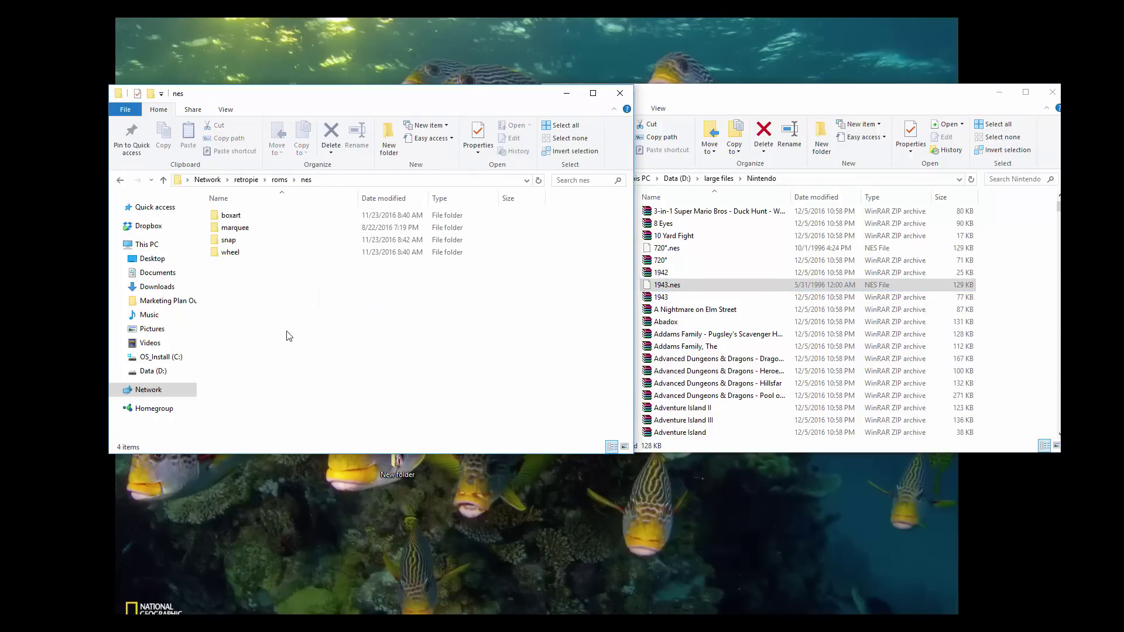
- Copy the name of the 1943 - The Battle of Midway (USA) image in the boxart folder, leaving the image's name unchanged
double_click(231, 215)
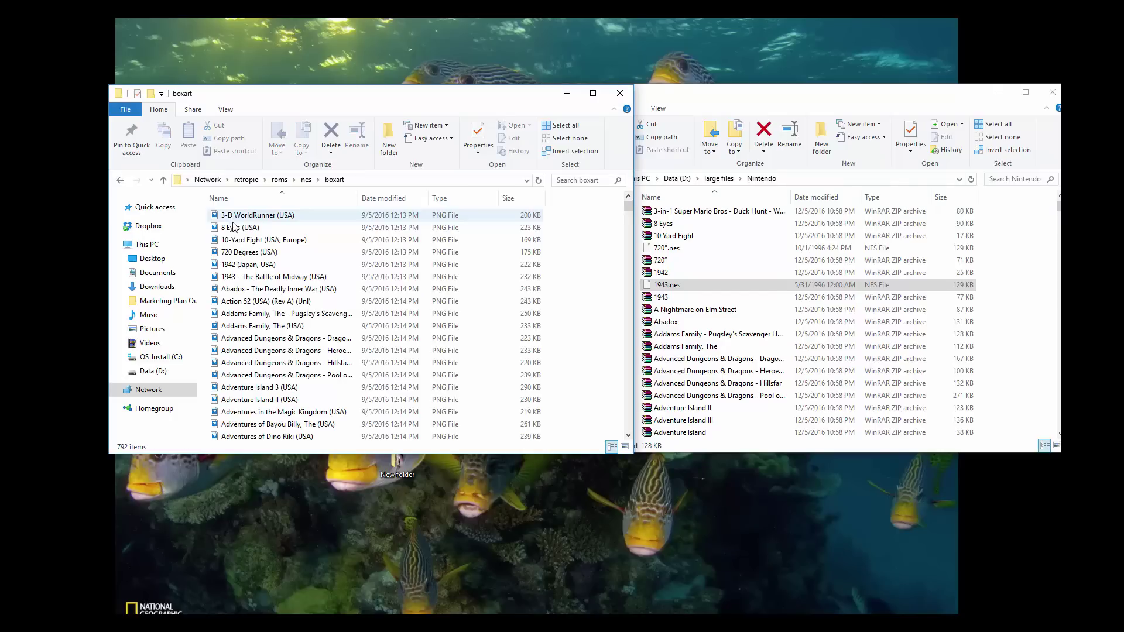
left_click(275, 277)
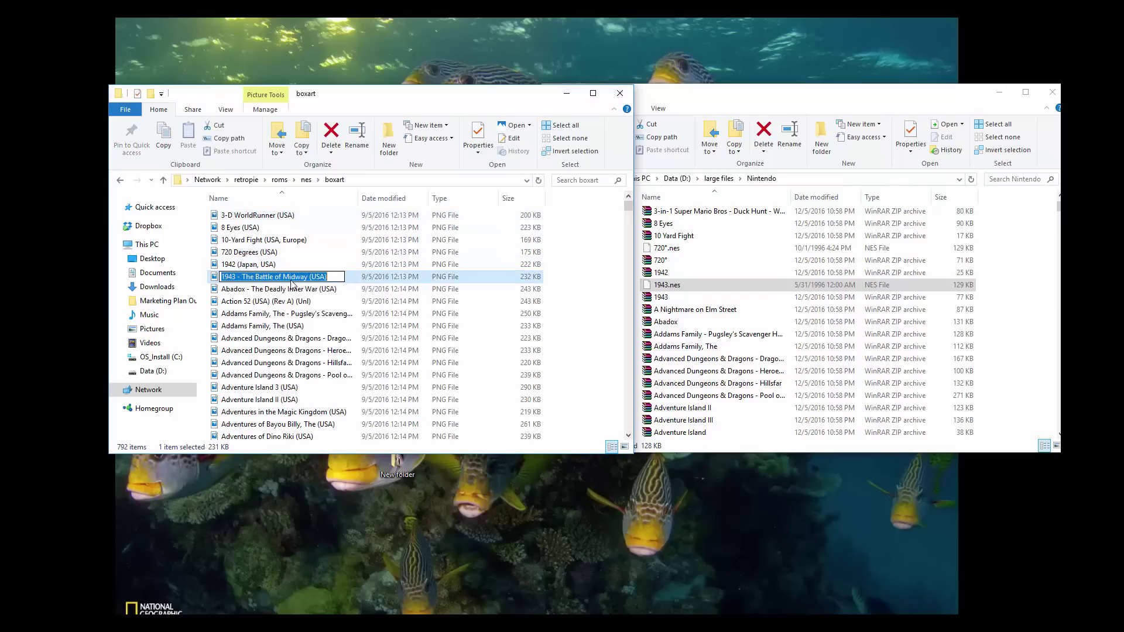
key("Escape")
key("alt+Up")
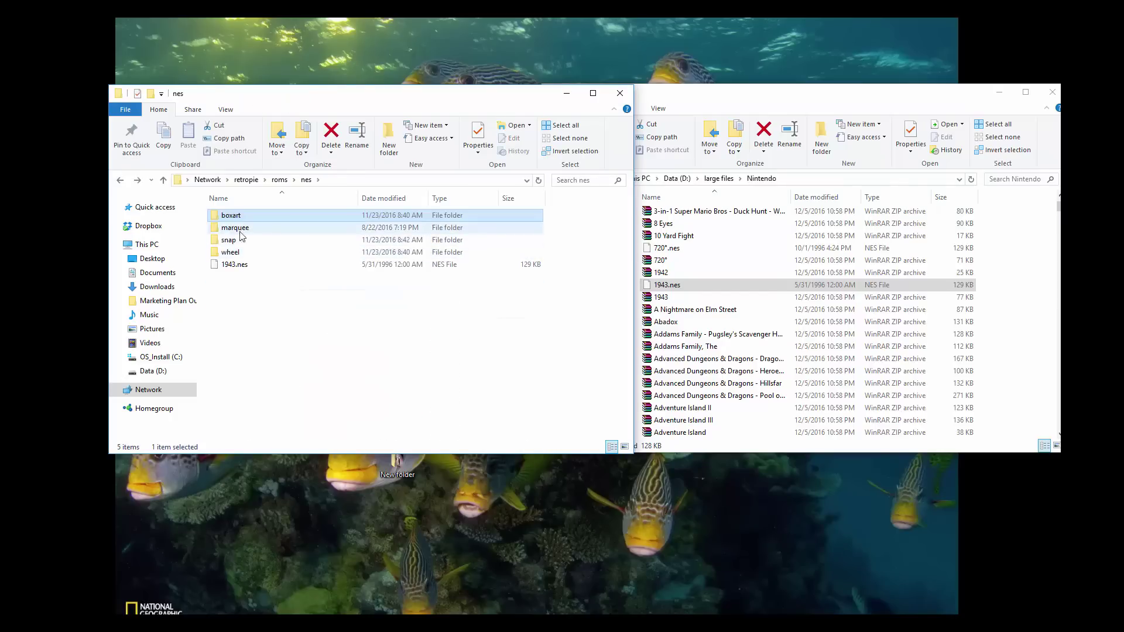
- Play the 1943 - The Battle of Midway (USA) video from the snap folder and close the player
double_click(239, 243)
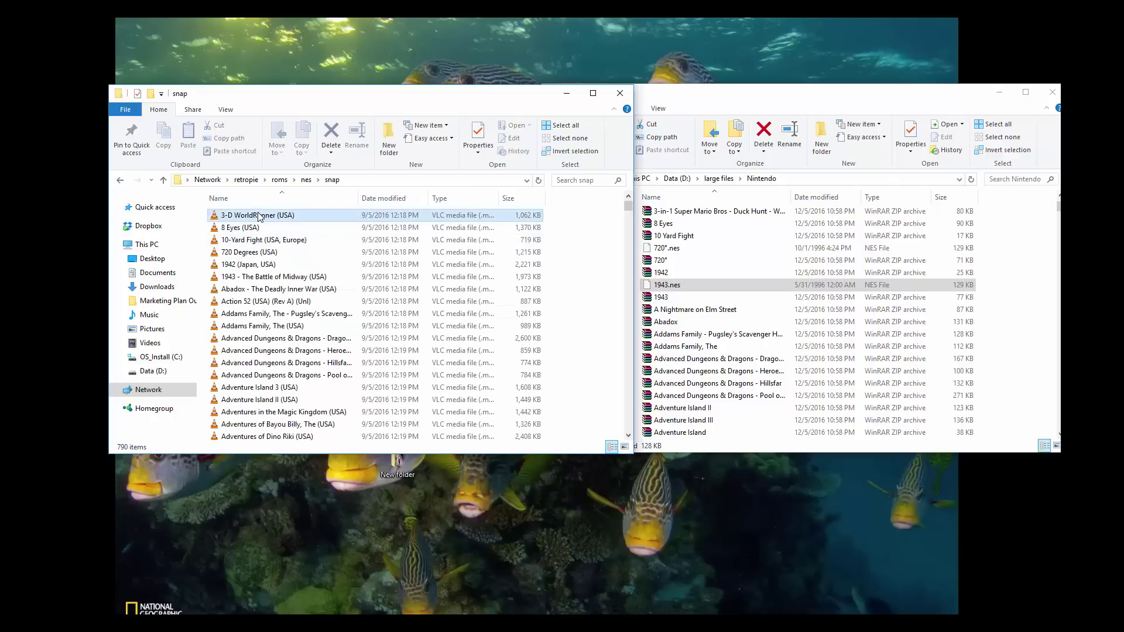
left_click(284, 277)
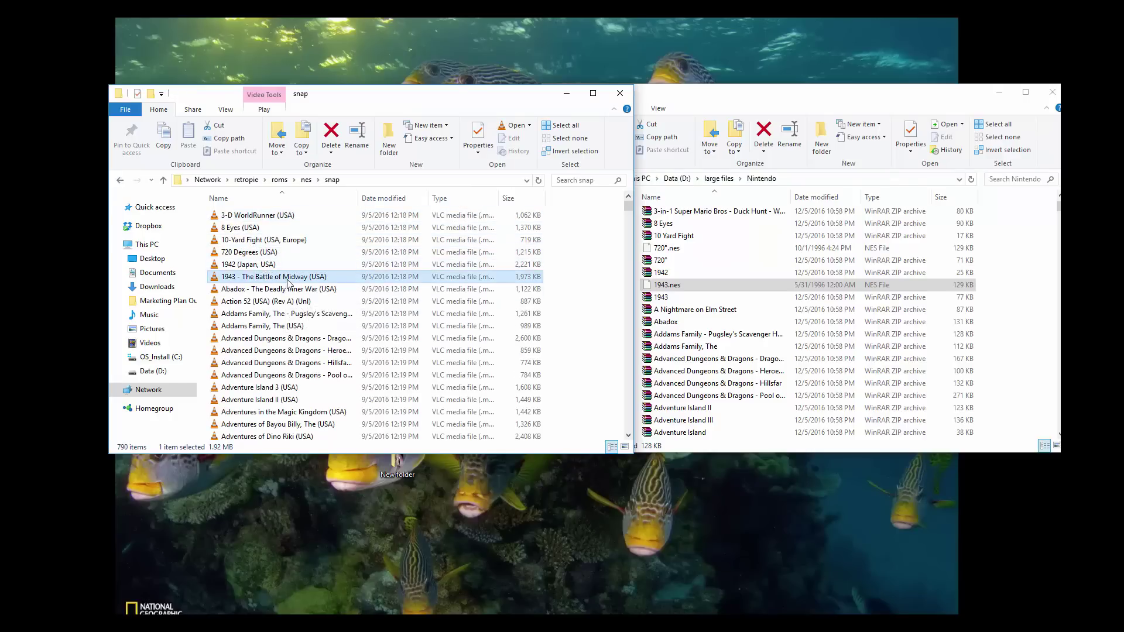
double_click(287, 280)
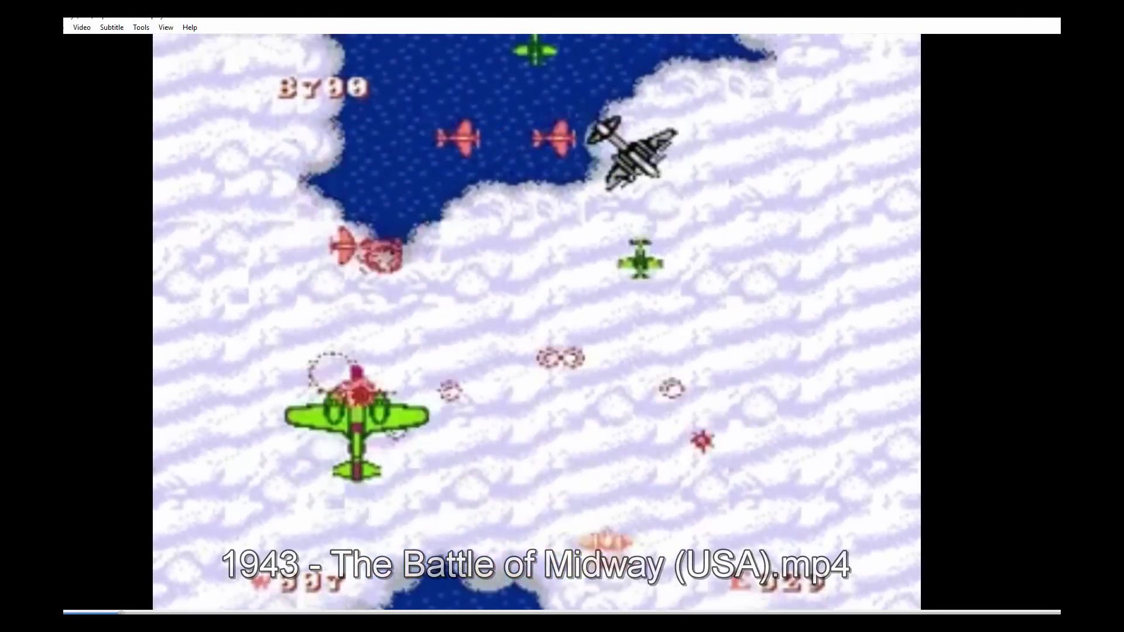
key("alt+F4")
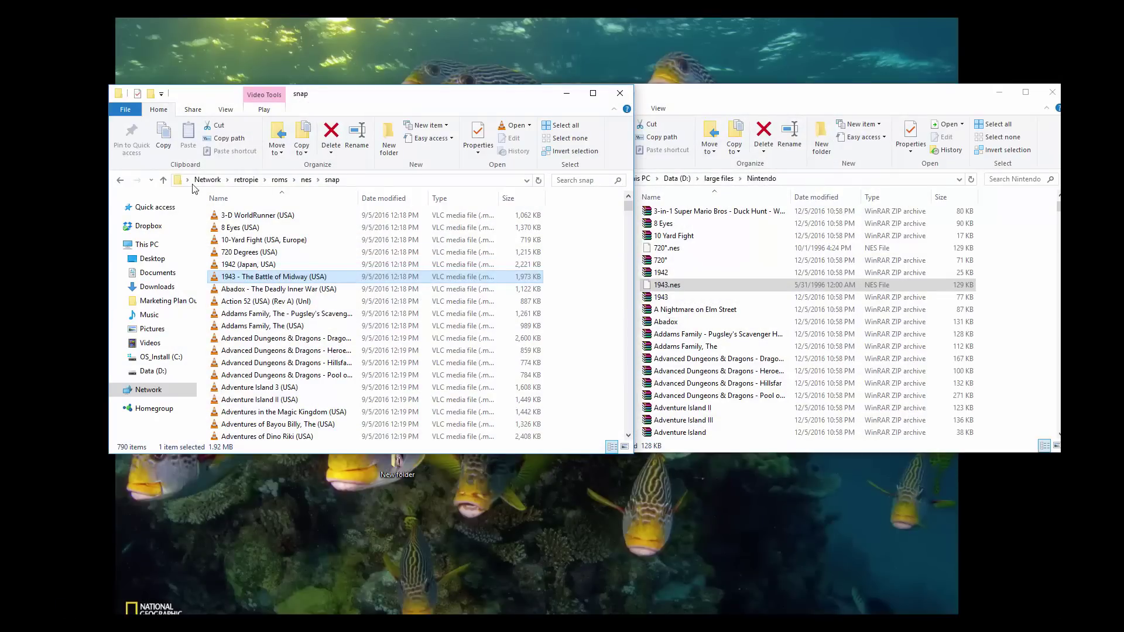
- Rename 1943.nes in the nes folder as 1943 - The Battle of Midway (USA).nes
left_click(125, 180)
left_click(238, 266)
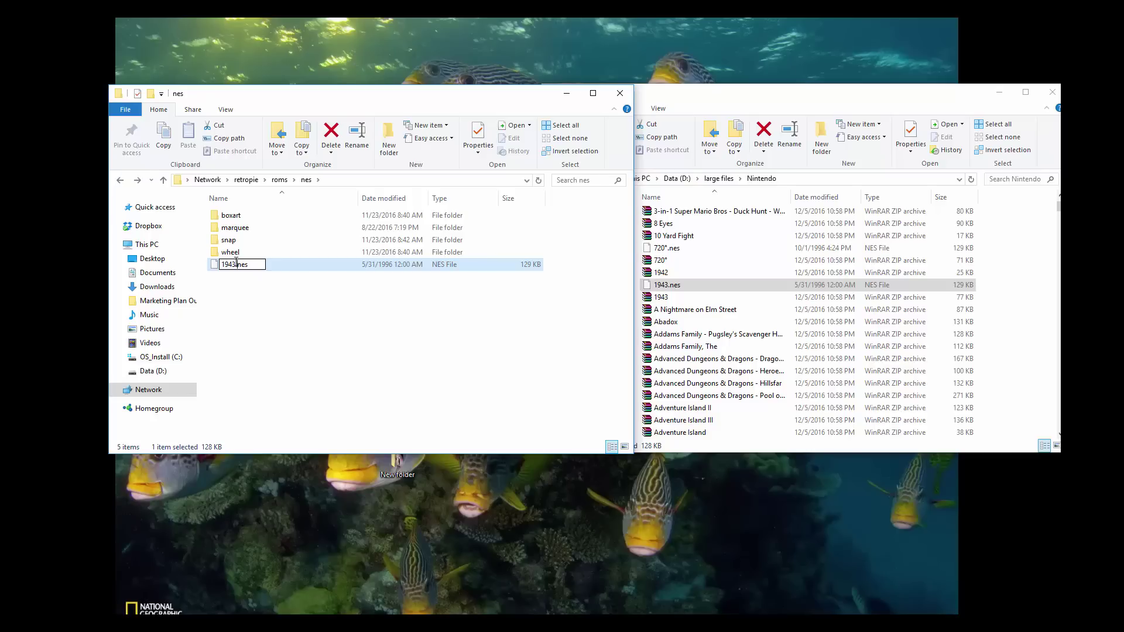
left_click(380, 312)
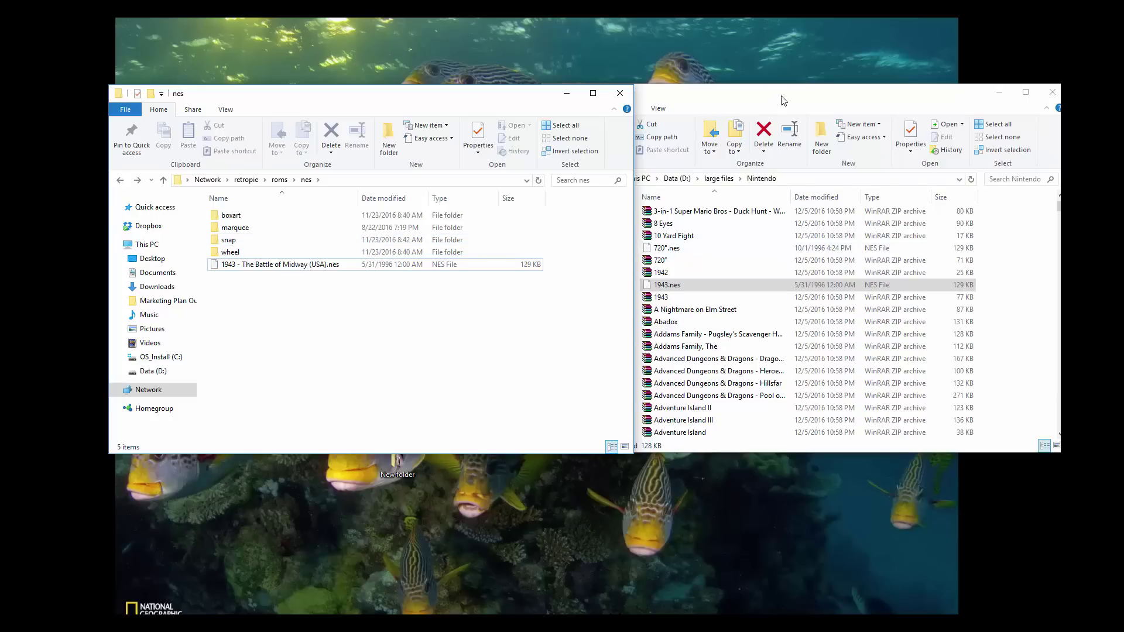
- Extract Chip 'N Dale - Rescue Rangers.nes from its archive in the Nintendo folder into the nes folder and close the archive
scroll(746, 316, "down", 12)
scroll(750, 391, "down", 18)
scroll(755, 382, "up", 5)
scroll(755, 382, "up", 1)
left_click(738, 285)
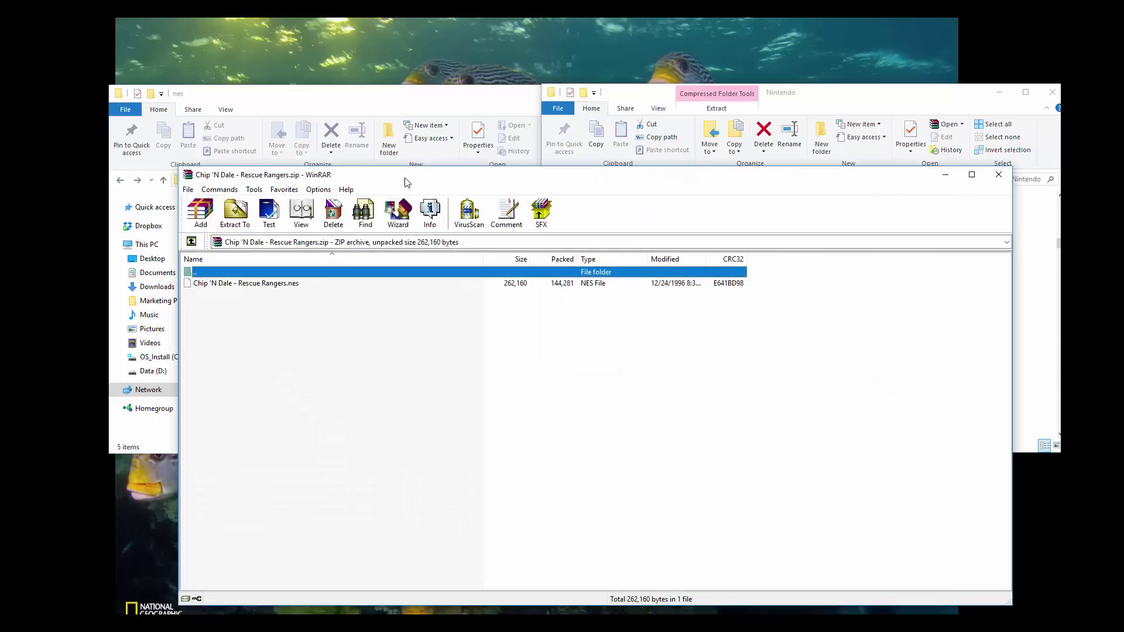
left_click_drag(406, 169, 801, 169)
left_click_drag(656, 278, 251, 369)
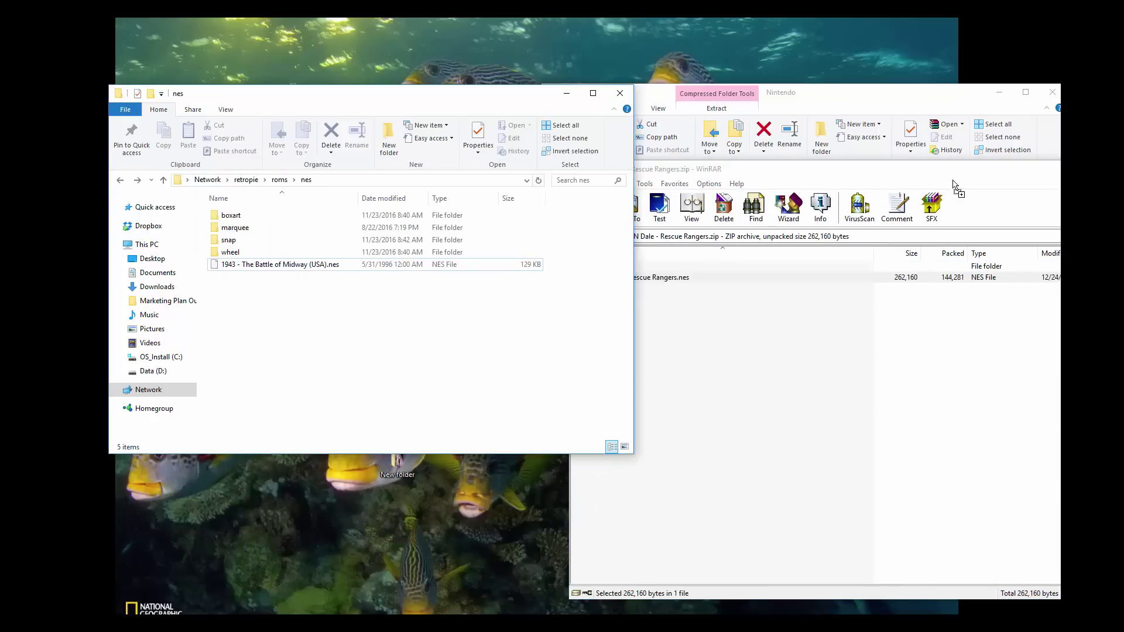
left_click_drag(948, 171, 1010, 201)
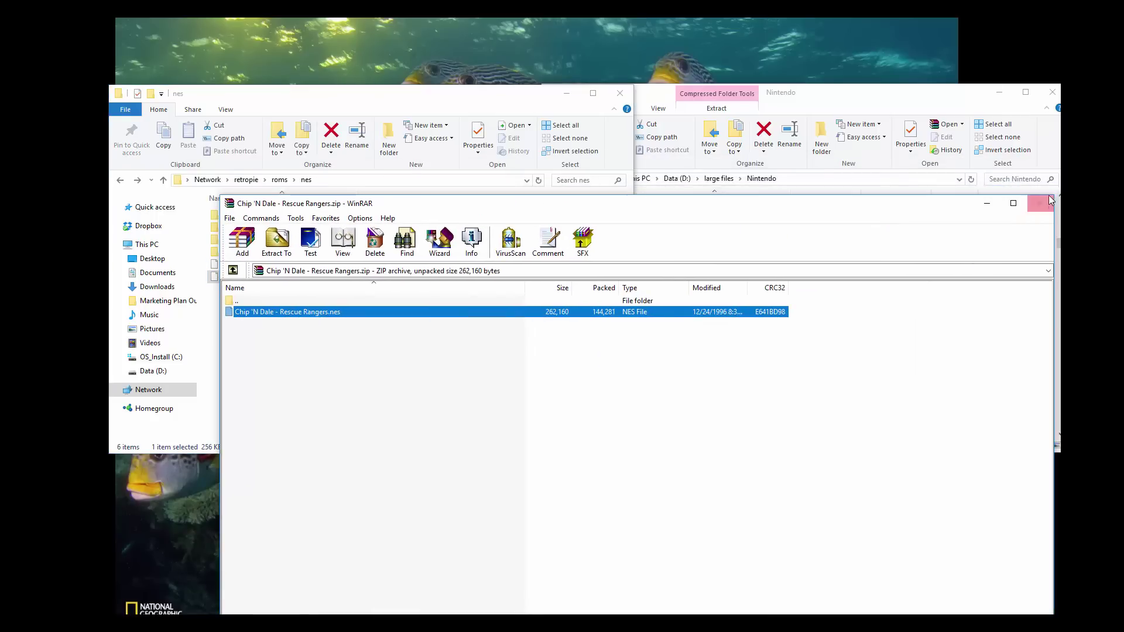
left_click(1051, 200)
- Add Super Mario Bros..nes and Super Mario Bros. 3.nes from the Nintendo folder to the nes folder
scroll(791, 328, "up", 10)
scroll(789, 327, "up", 20)
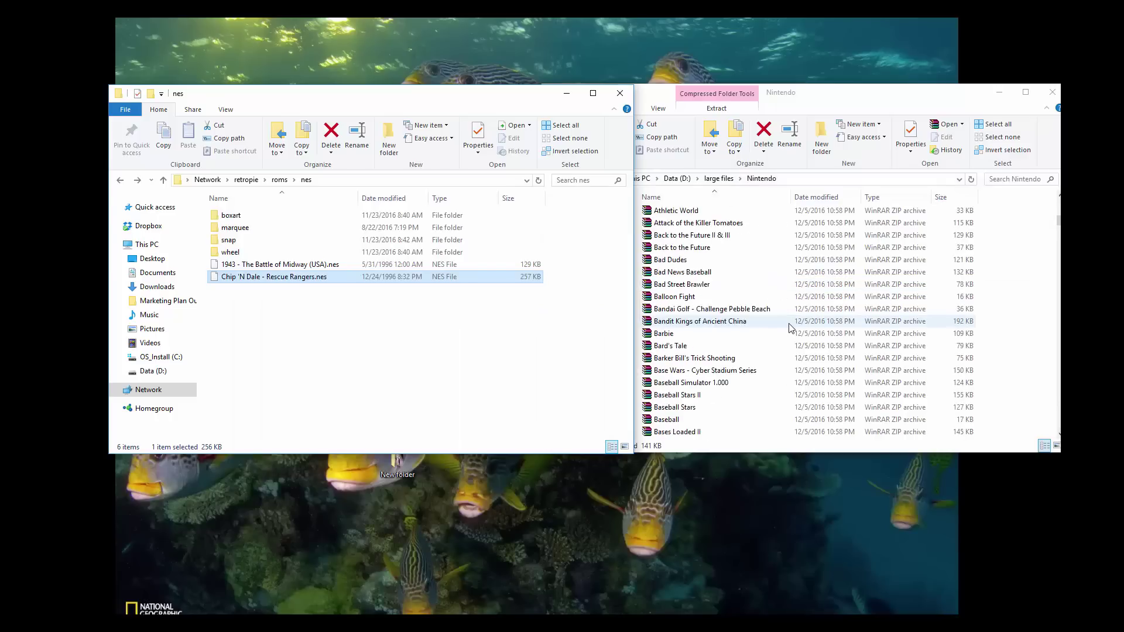
scroll(779, 363, "up", 2)
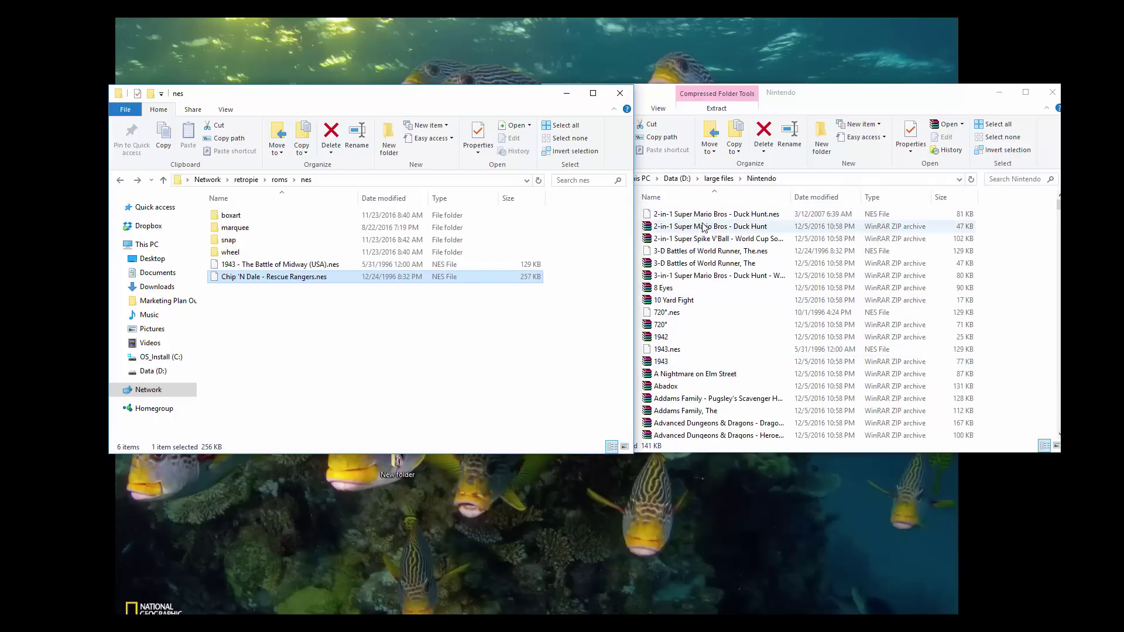
scroll(849, 307, "down", 10)
left_click_drag(1057, 236, 1057, 388)
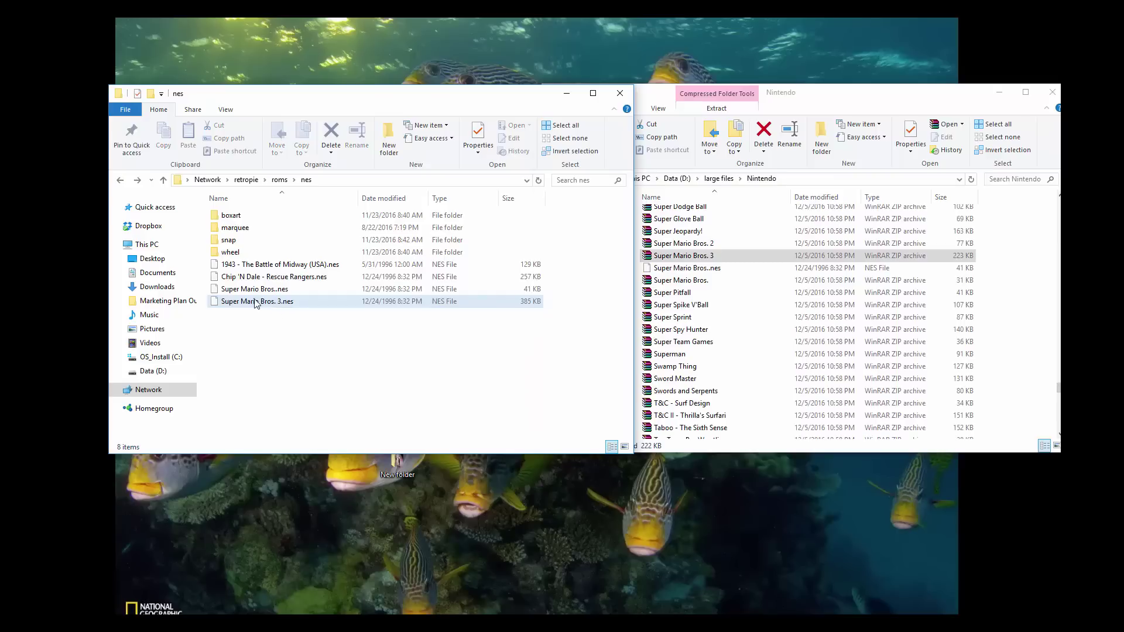
- Look up the exact Super Mario Bros. (World) image name in the boxart folder of the nes directory
left_click(260, 289)
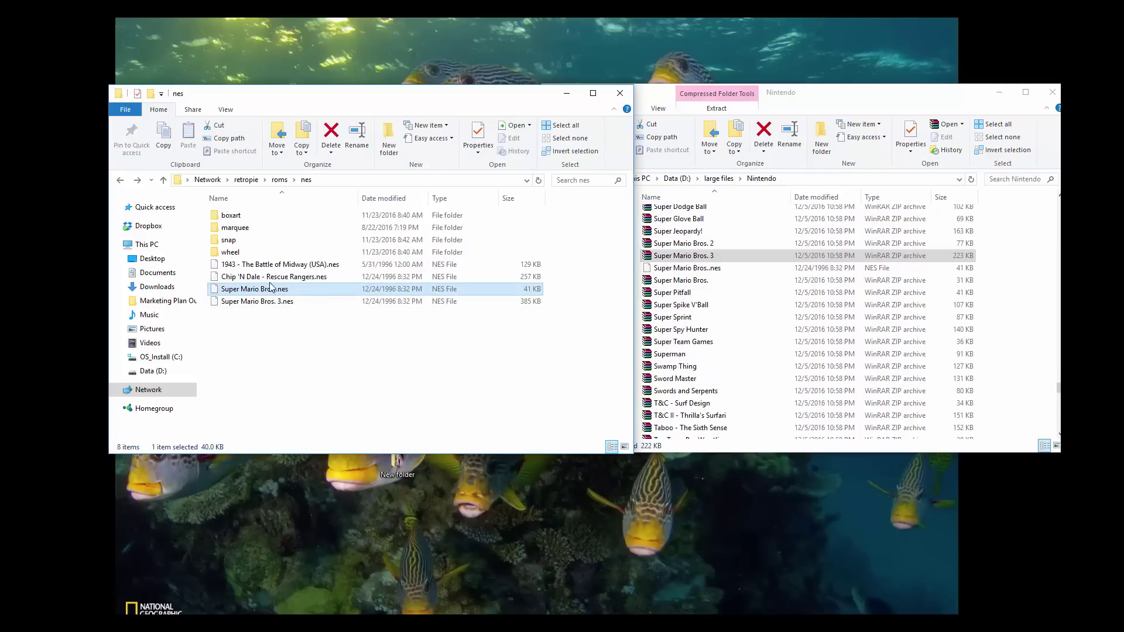
double_click(243, 217)
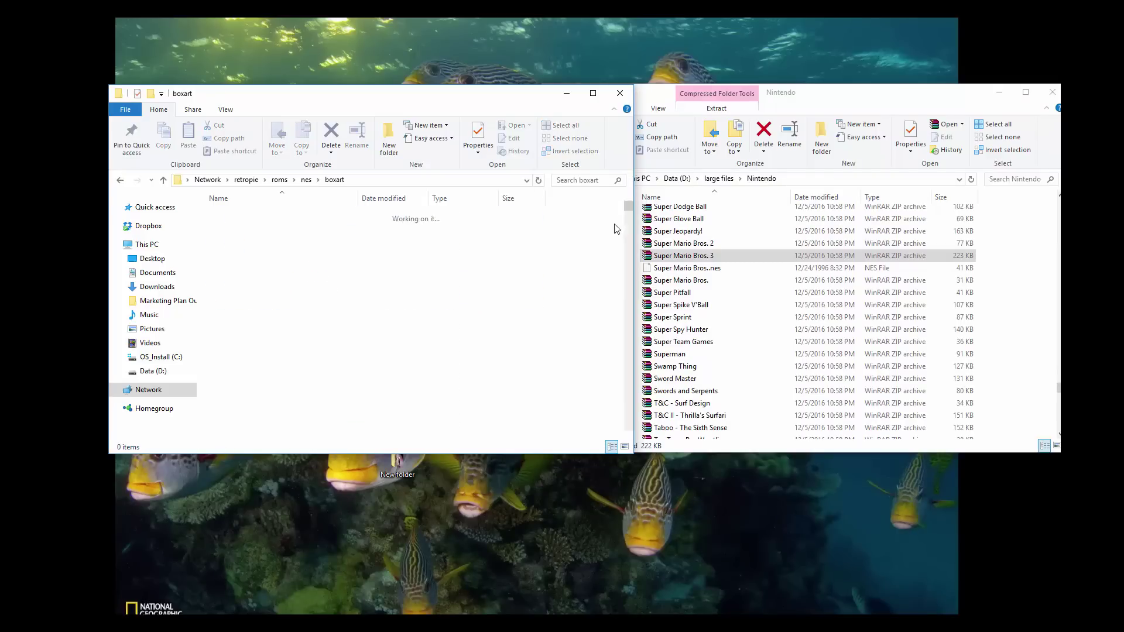
mouse_move(629, 206)
left_mouse_down()
mouse_move(614, 309)
mouse_move(639, 393)
left_mouse_up()
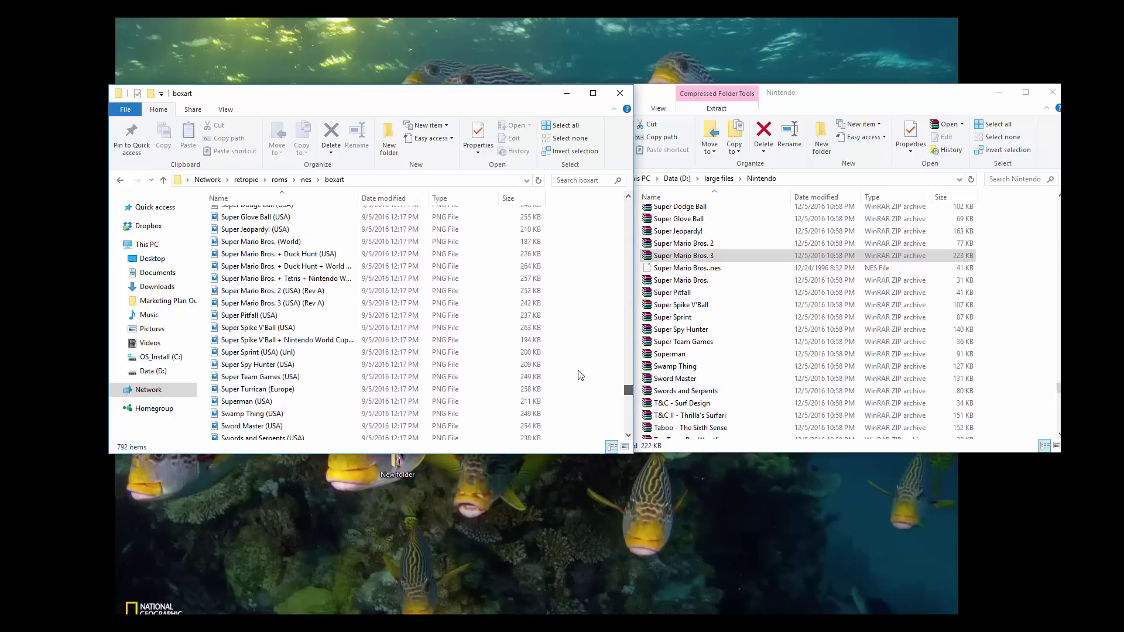
left_click(282, 243)
left_click(305, 241)
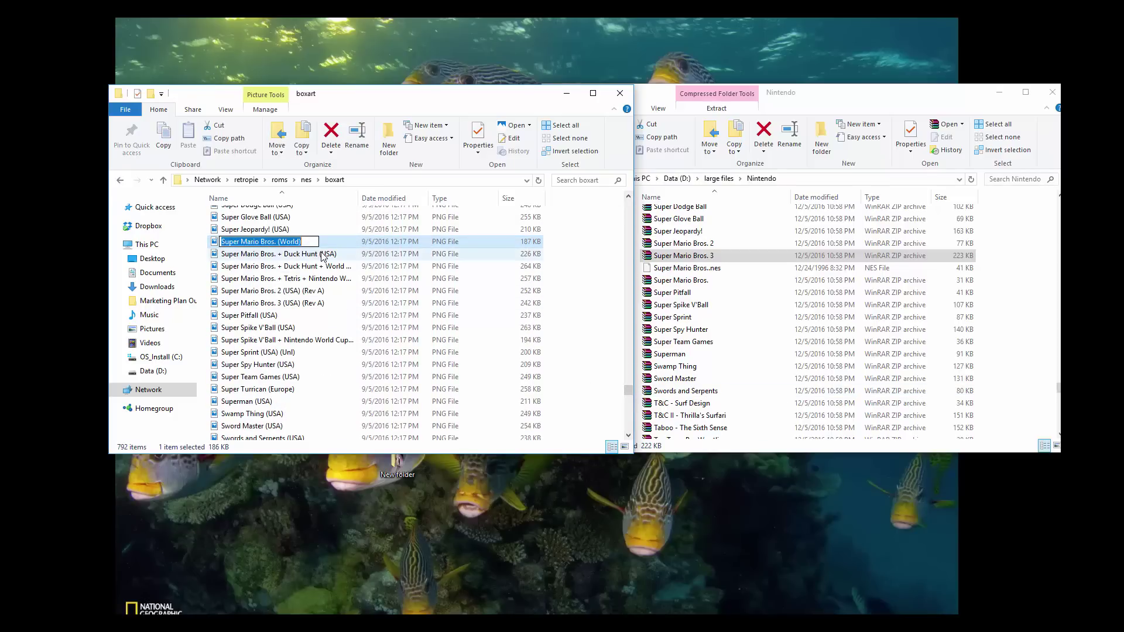
- Rename the original Super Mario Bros. ROM in the nes folder as Super Mario Bros. (World).nes
left_click(120, 180)
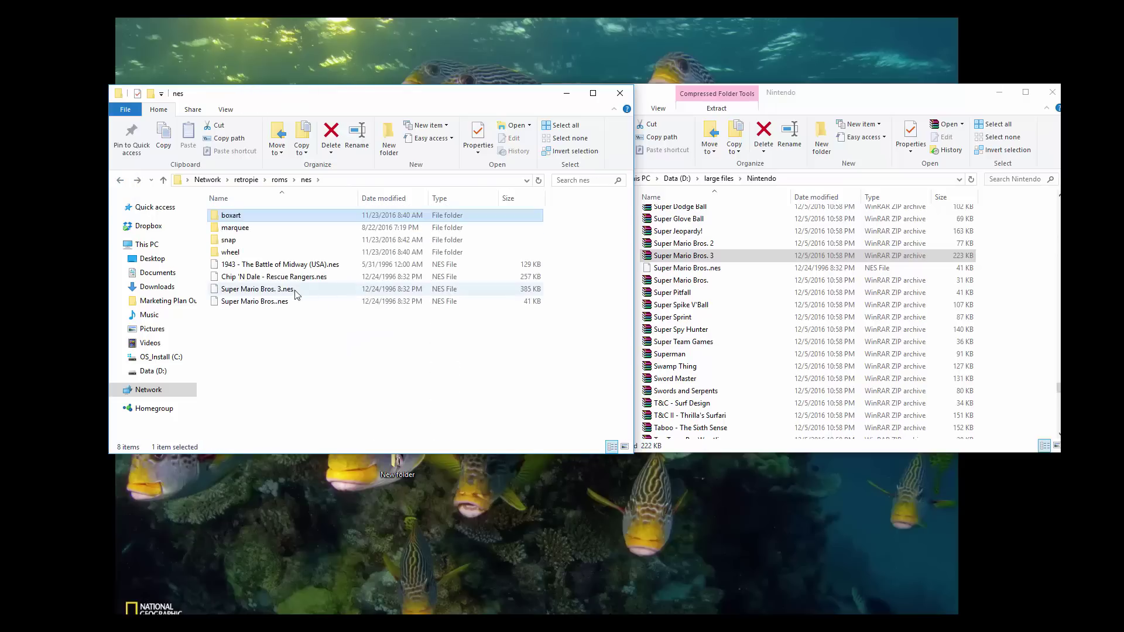
left_click(287, 303)
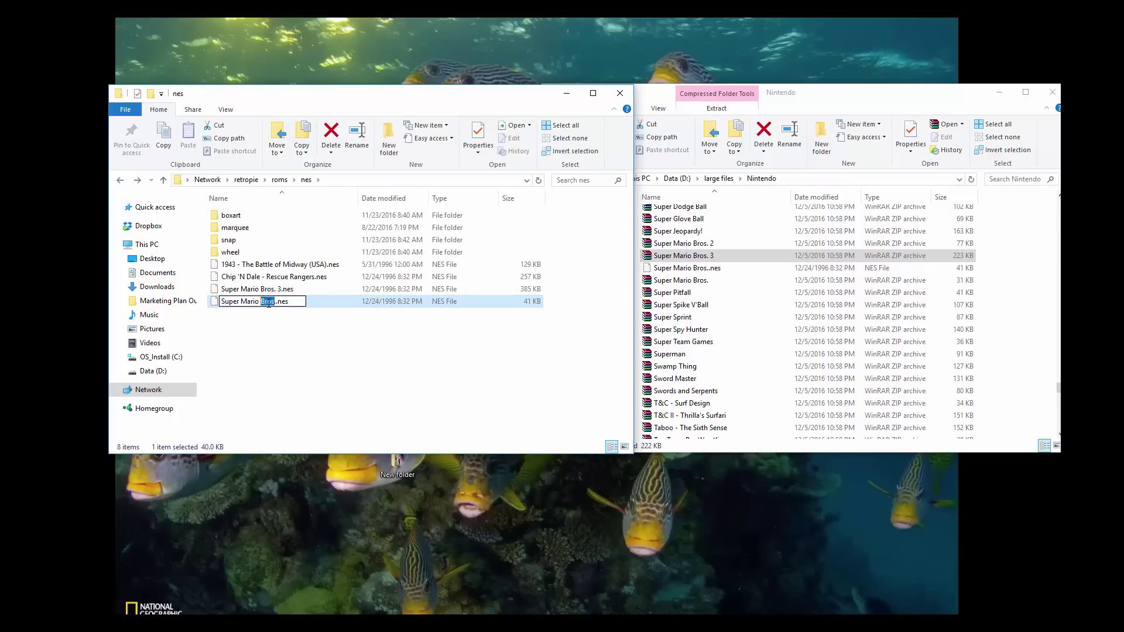
left_click(386, 366)
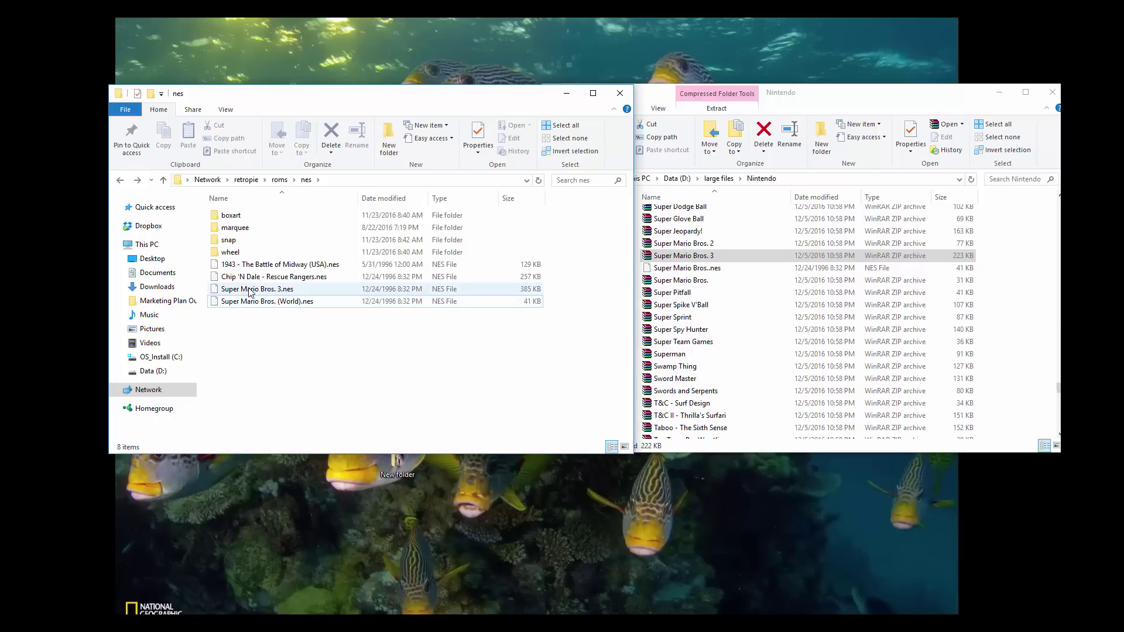
- Examine the n64 folder with its boxart, plus the snes and genesis folders, in the roms share
left_click(286, 180)
double_click(237, 292)
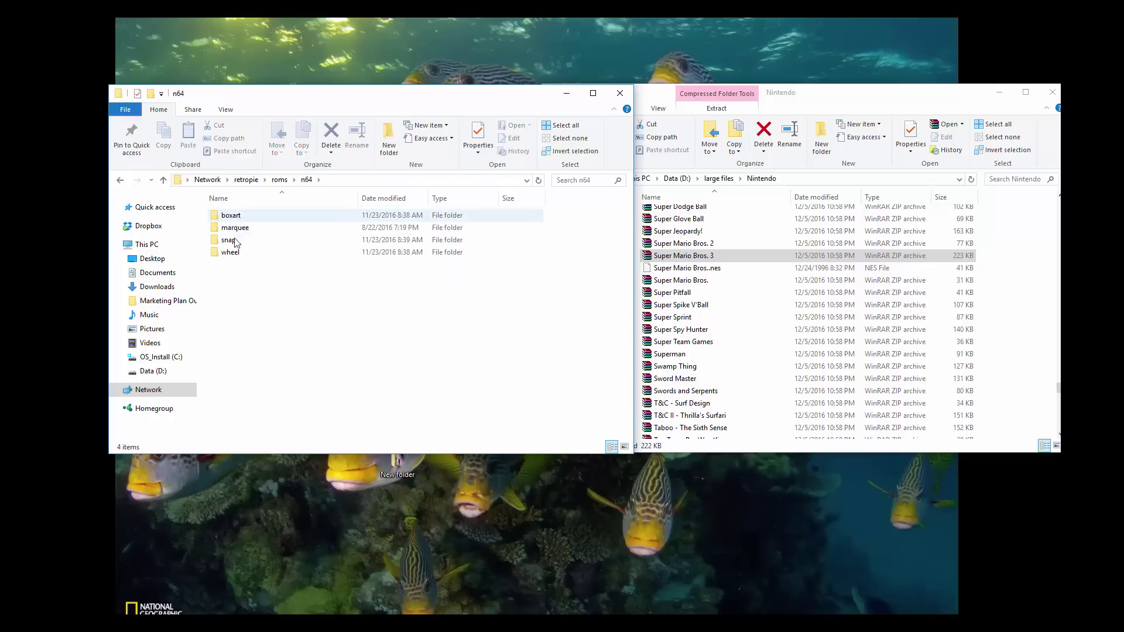
double_click(244, 221)
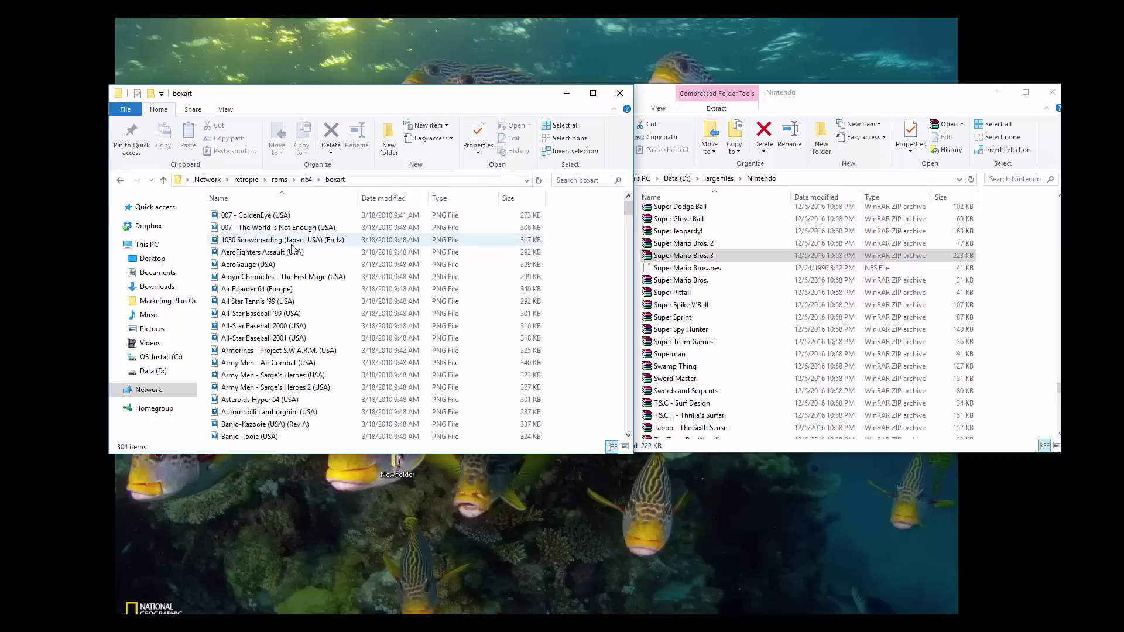
key("alt+Left")
key("alt+Left")
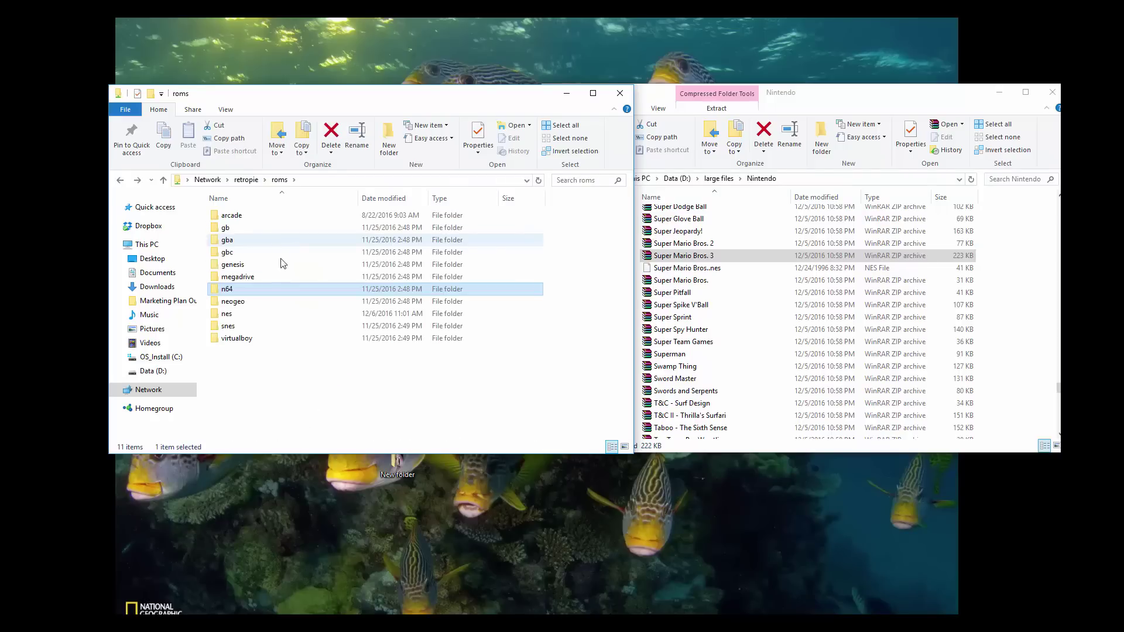
double_click(246, 328)
key("alt+Left")
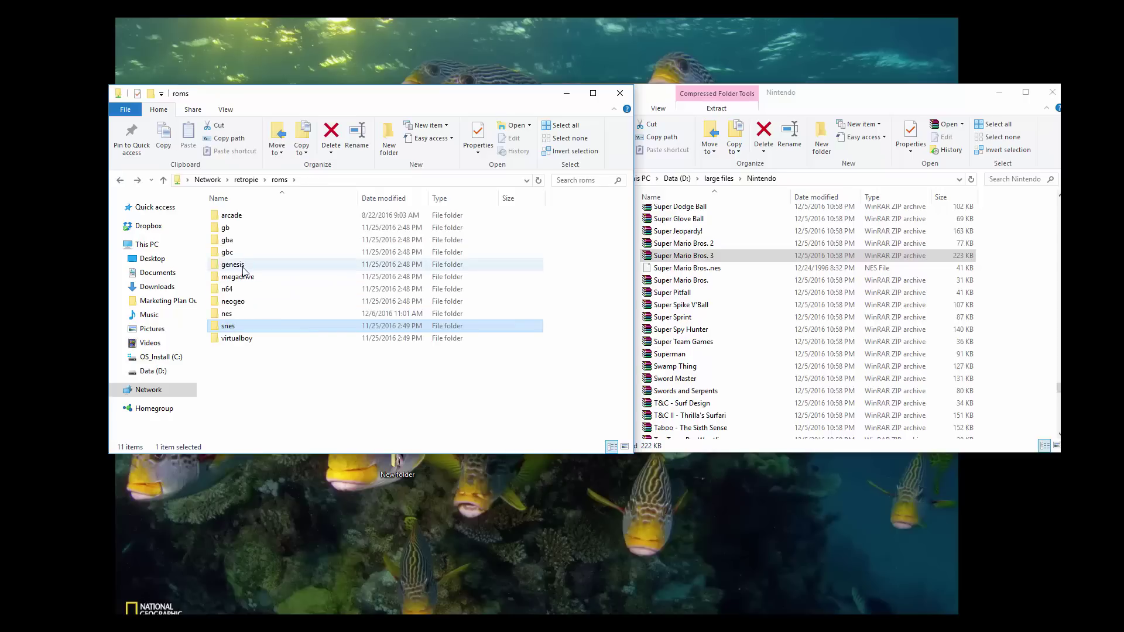
double_click(237, 266)
key("alt+Left")
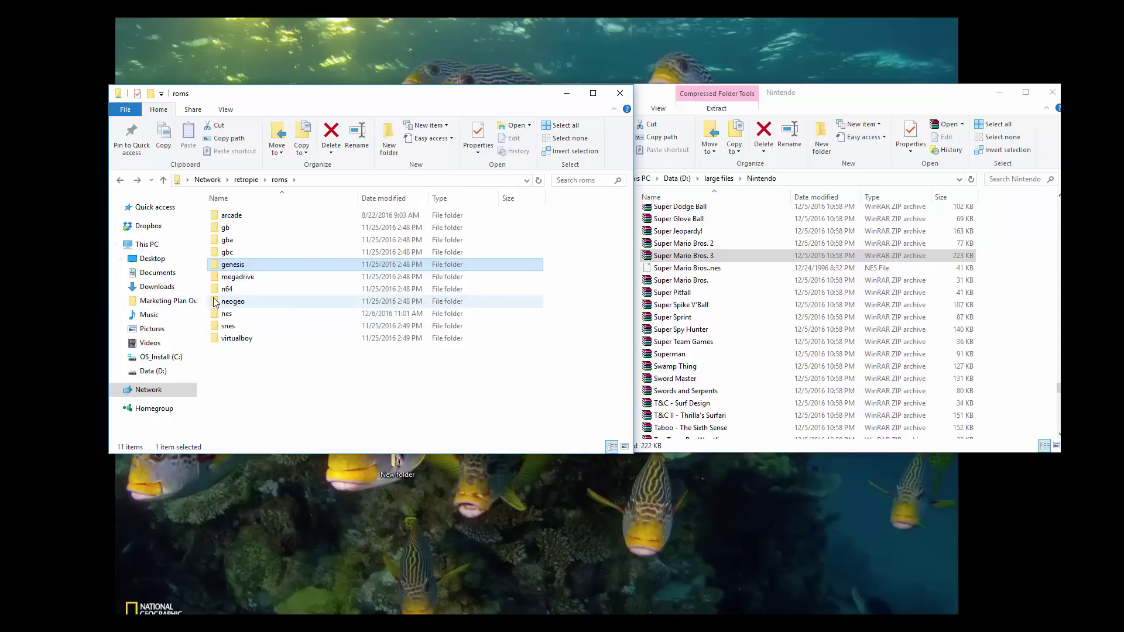
left_click(255, 358)
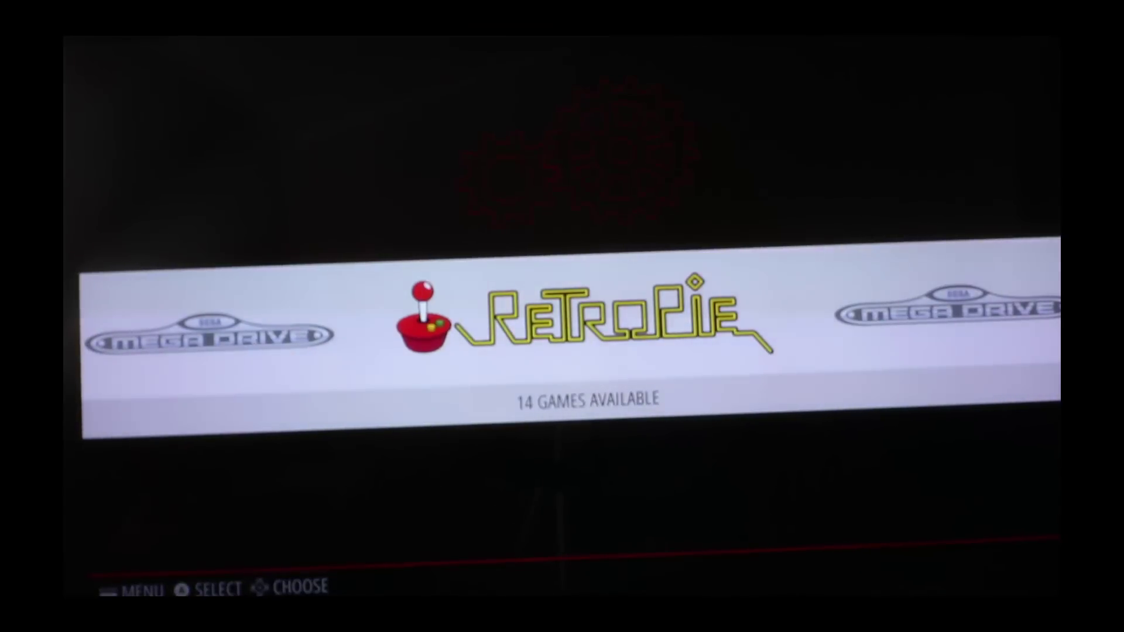
- Switch to the RetroPie system and restart EmulationStation, confirming the restart
key("Return")
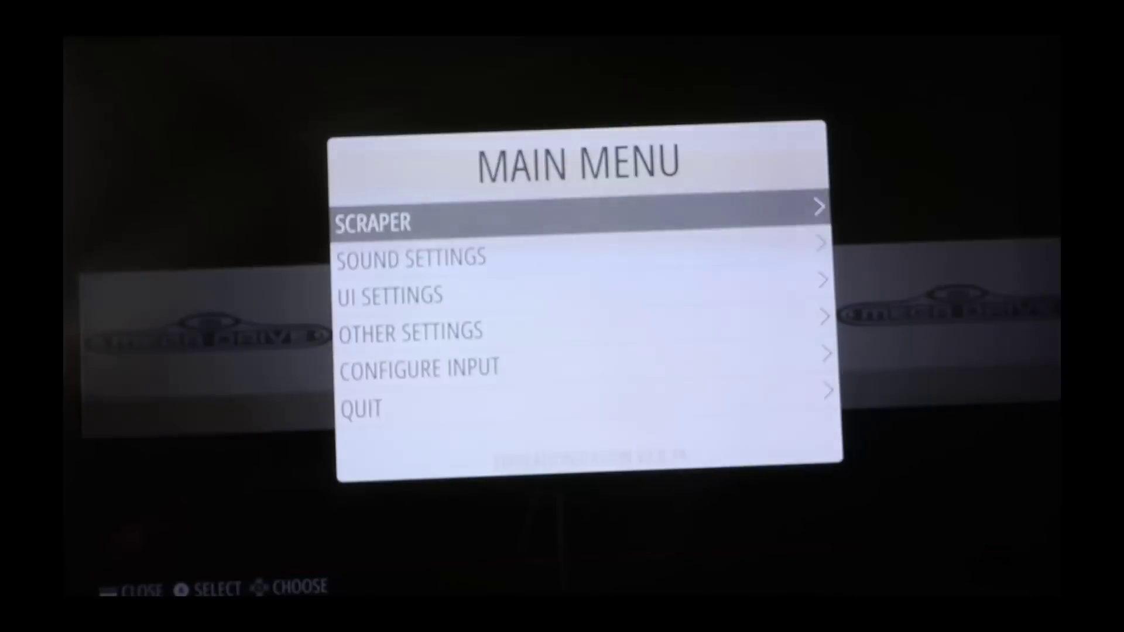
key("Down")
key("Down")
key("Down")
key("Down")
key("Down")
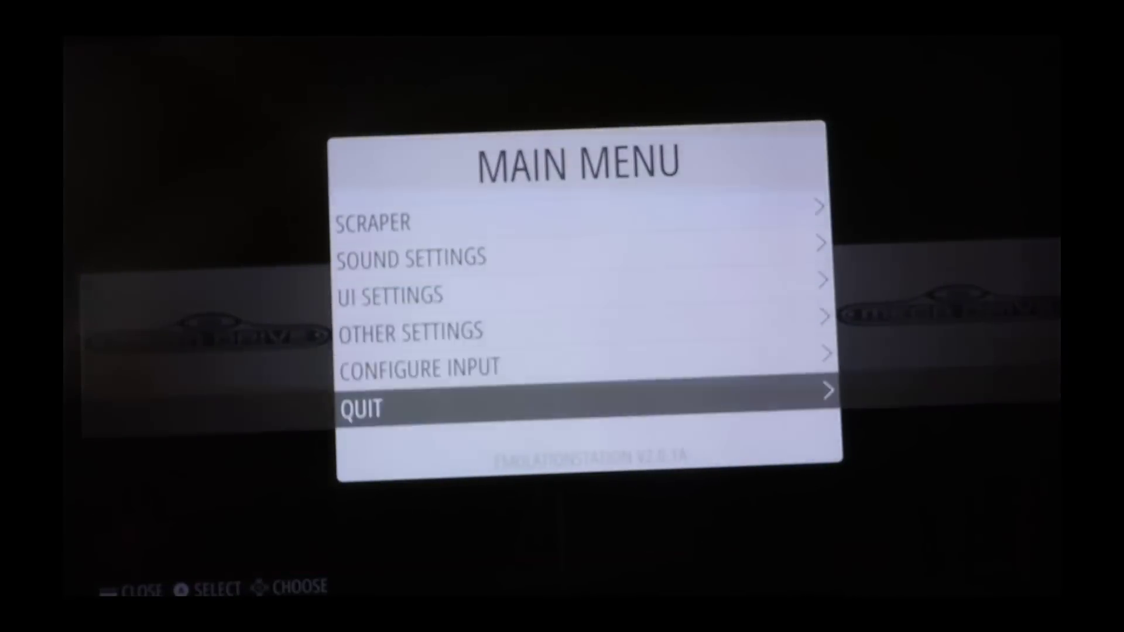
key("Return")
key("Down")
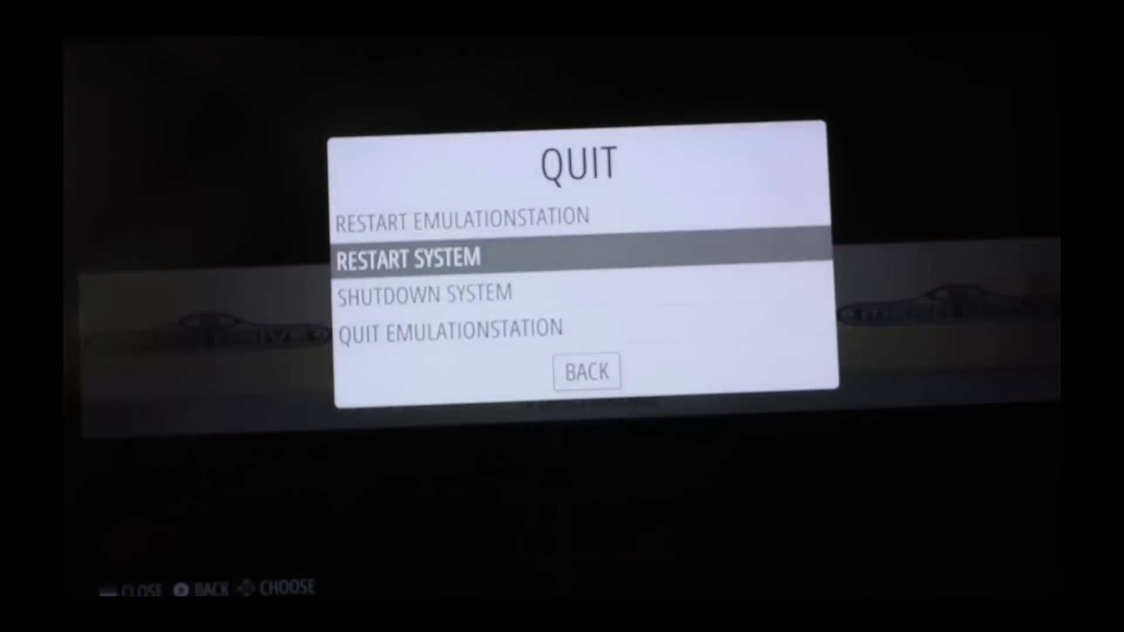
key("Up")
key("Return")
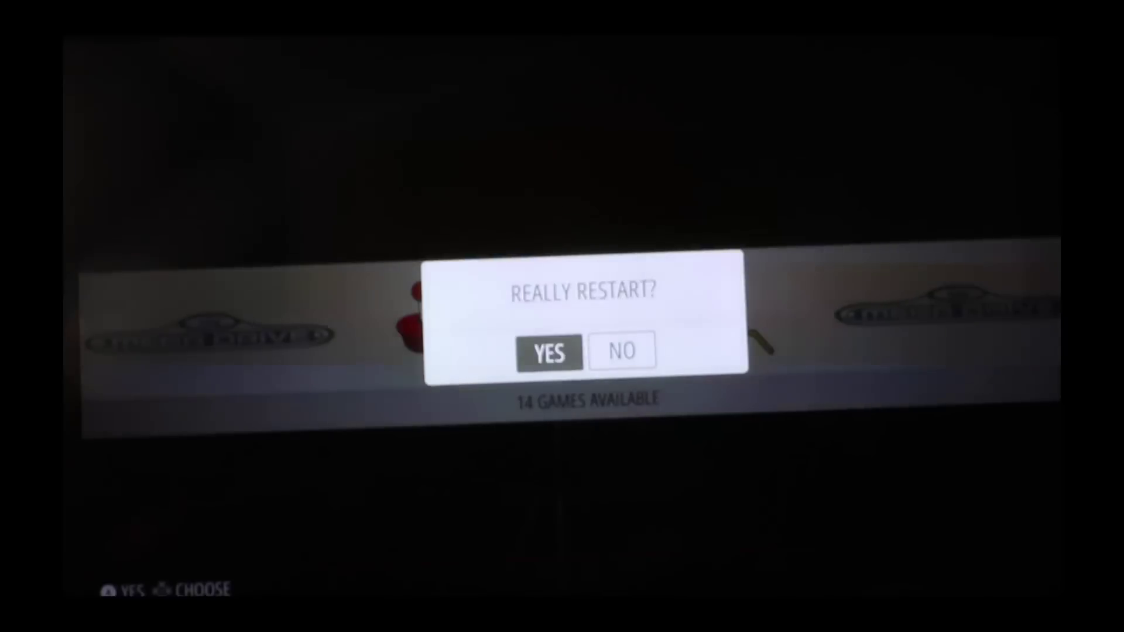
key("Return")
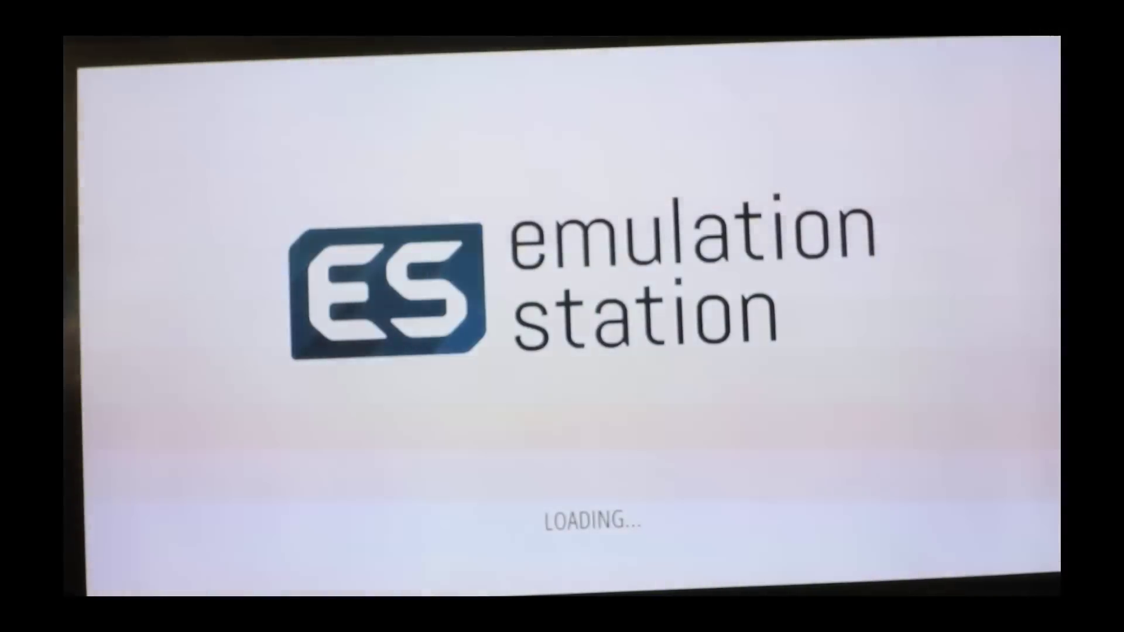
- Check the transferred games in the Nintendo Entertainment System list and return to the system selection
key("Right")
key("Return")
key("Down")
key("Down")
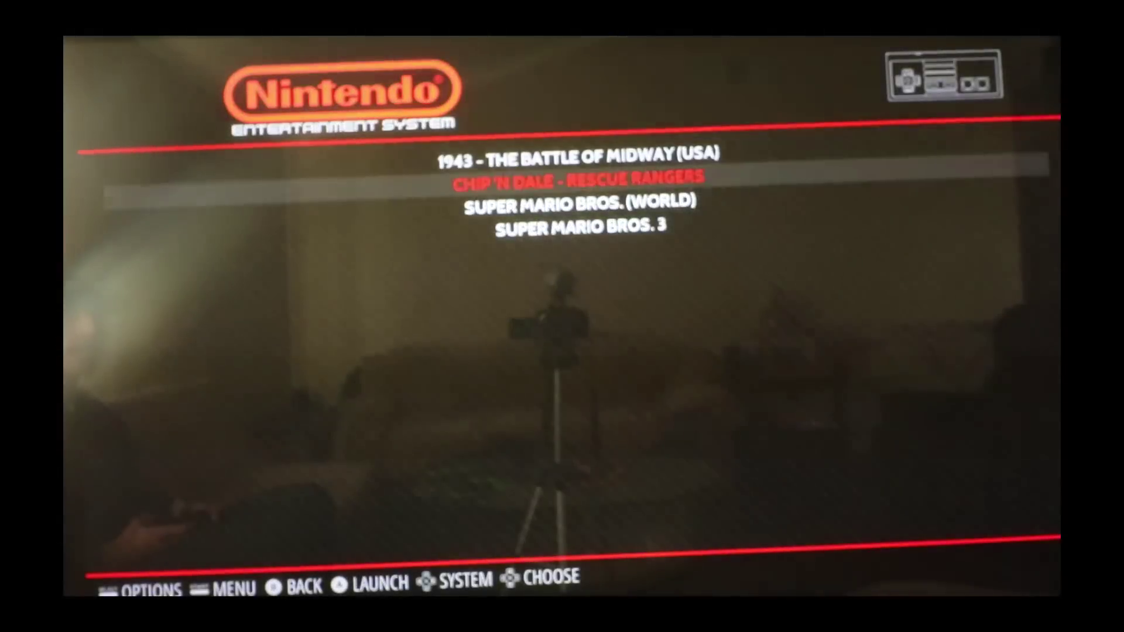
key("Down")
key("Up")
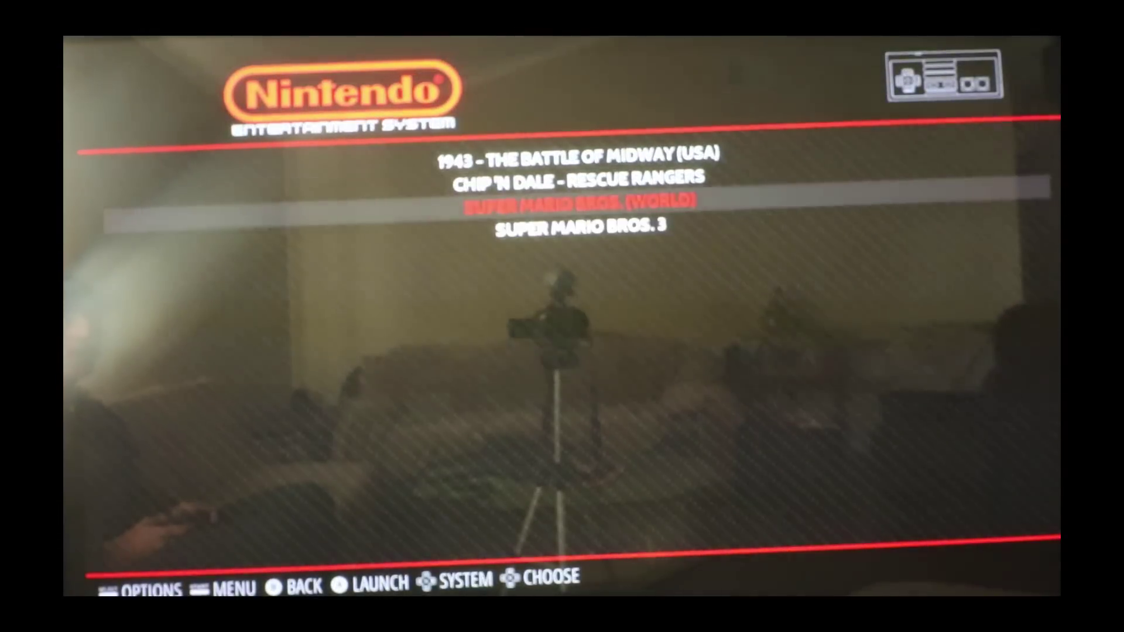
key("Up")
key("Escape")
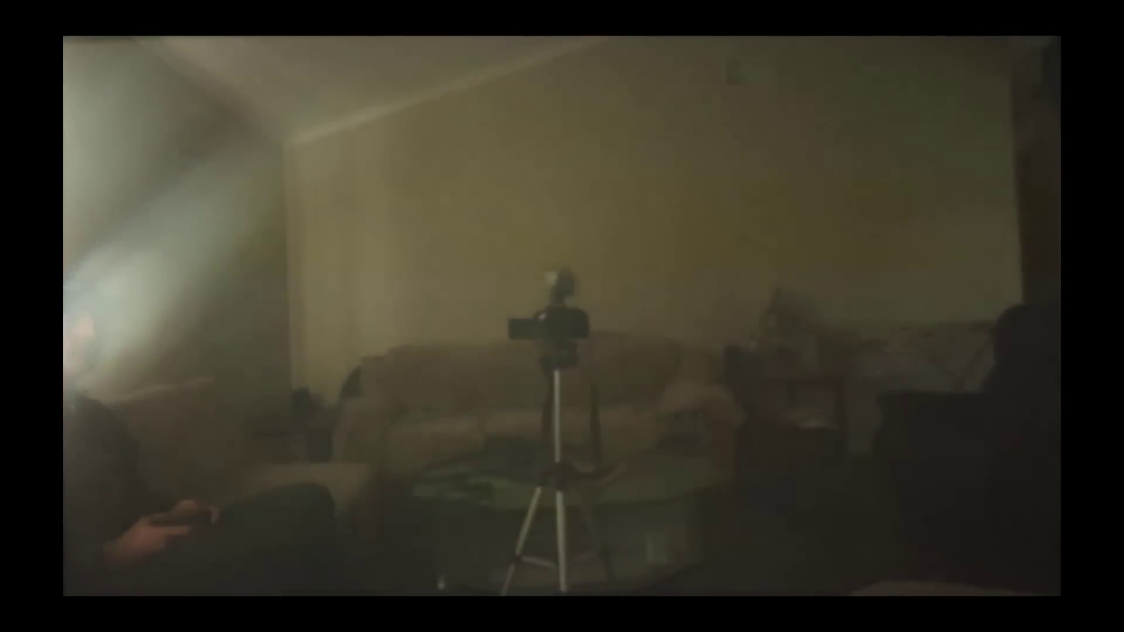
- Switch the front end to Attract Mode using the RetroPie system's configuration entries
key("Right")
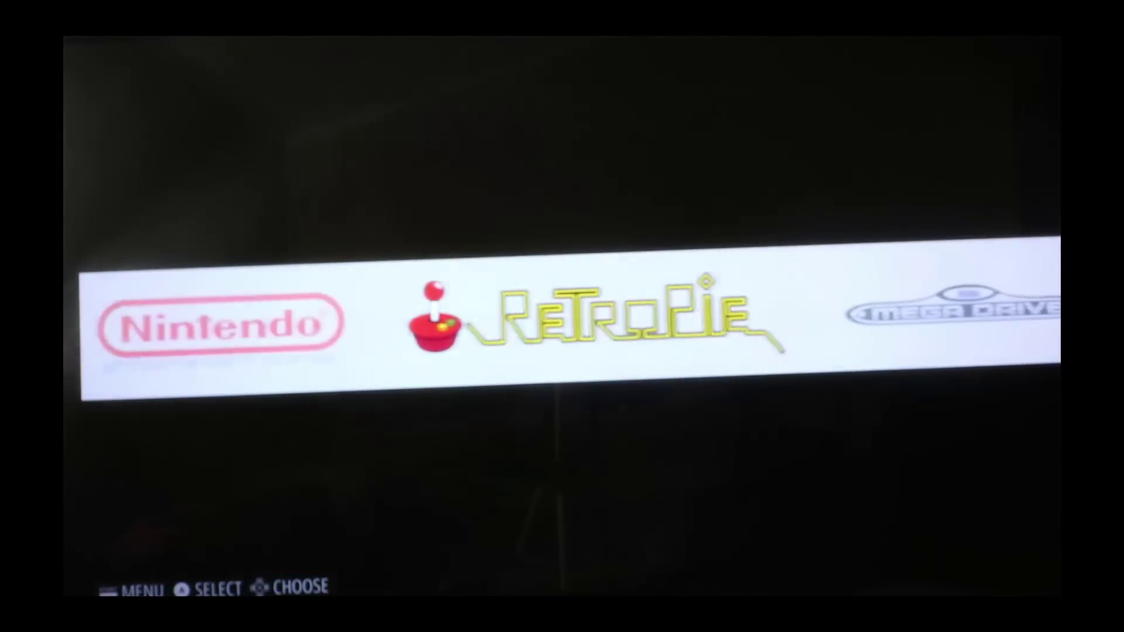
key("Return")
key("Down")
key("Down")
key("Down")
key("Down")
key("Down")
key("Down")
key("Down")
key("Down")
key("Down")
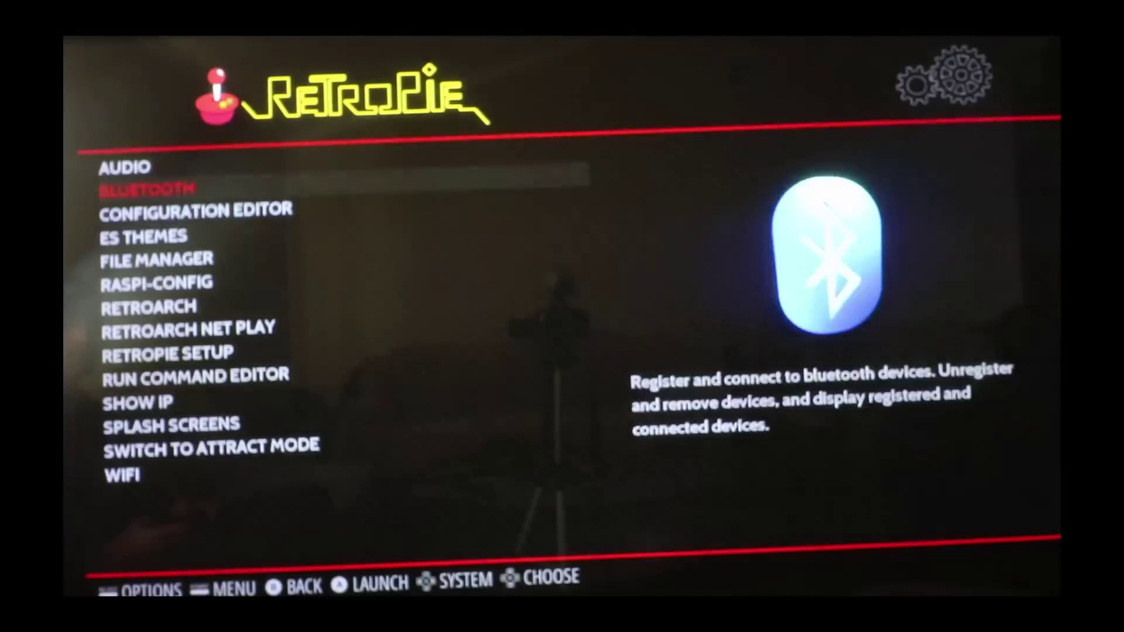
key("Down")
key("Down")
key("Down")
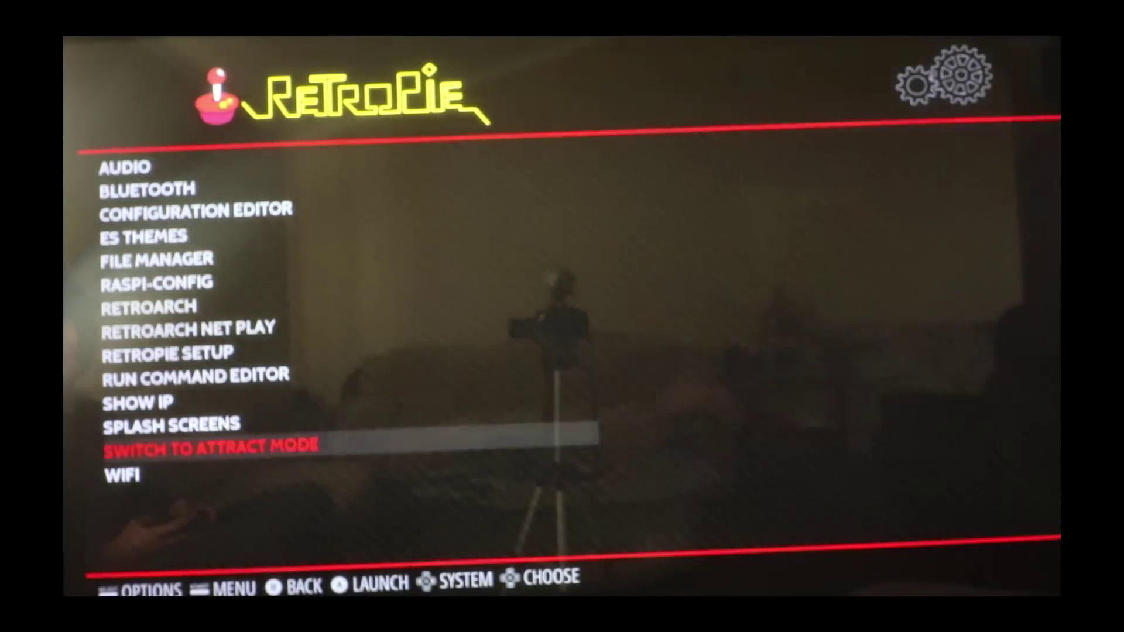
key("Return")
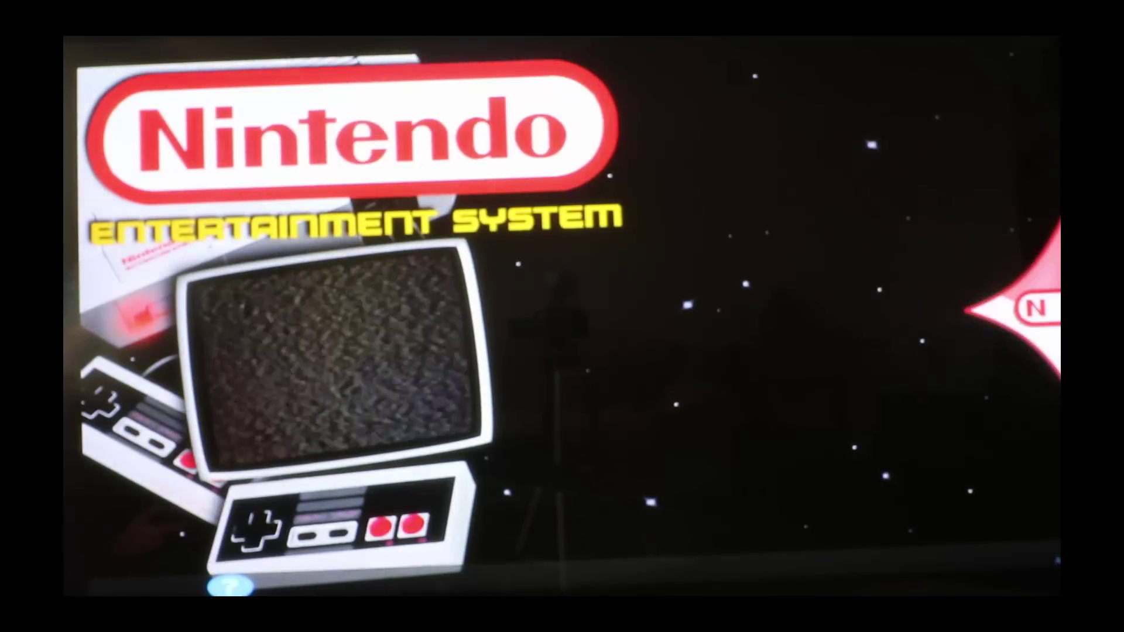
- Leave the Nintendo Entertainment System display in Attract Mode and browse the system wheel to Neo-Geo
key("Escape")
key("Down")
key("Down")
key("Down")
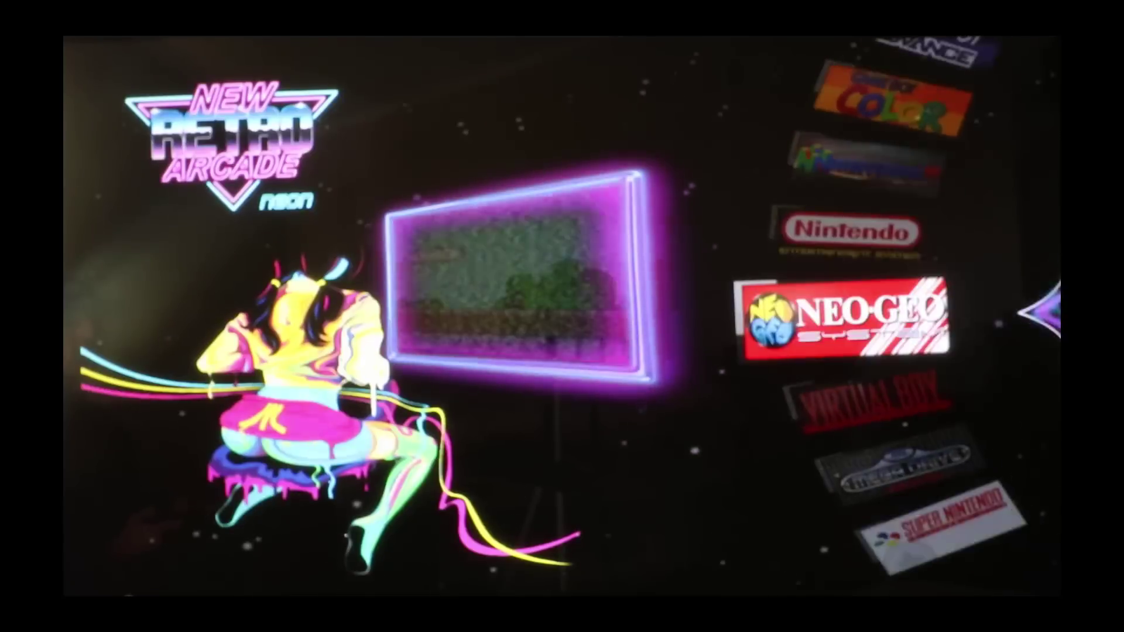